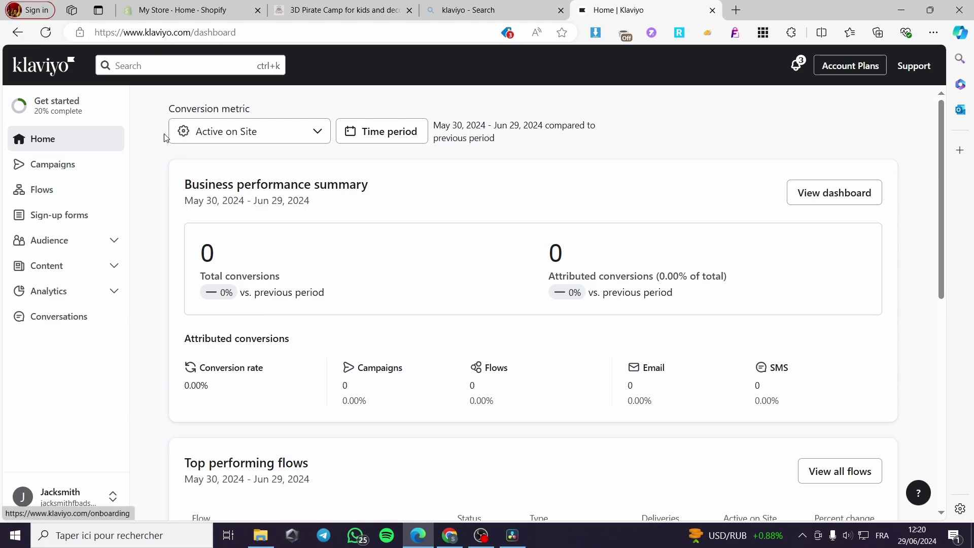
# Open the Integrations page of the Klaviyo account and start adding a new integration.
pyautogui.click(128, 10)
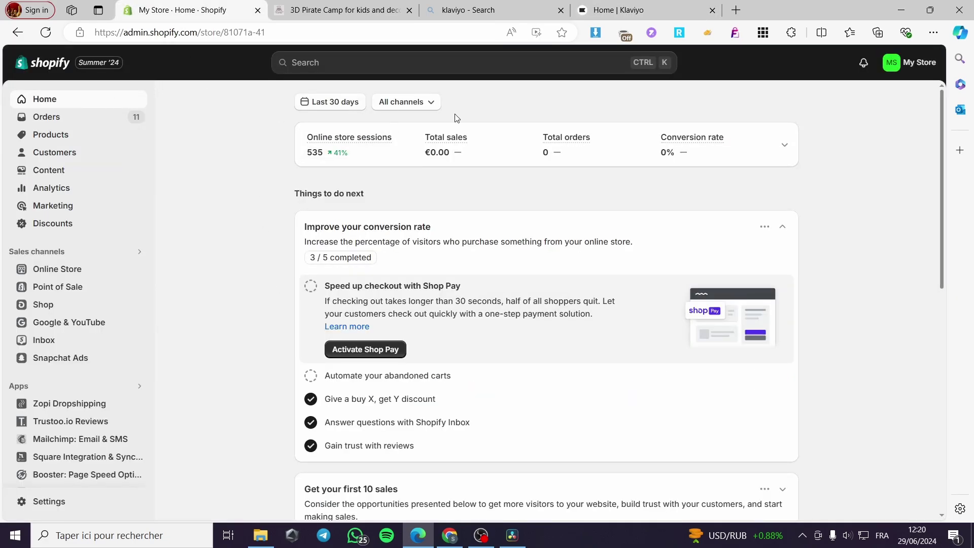
pyautogui.click(616, 4)
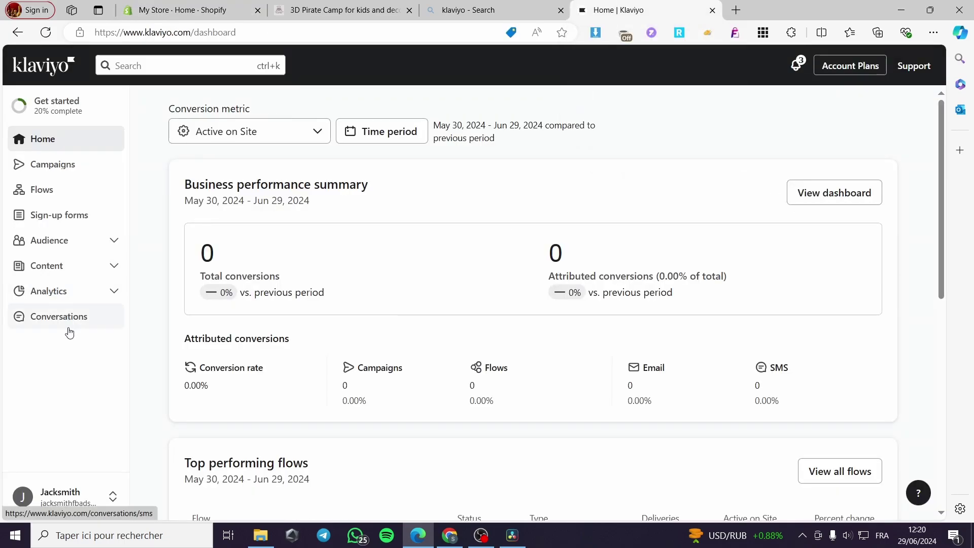
pyautogui.click(73, 501)
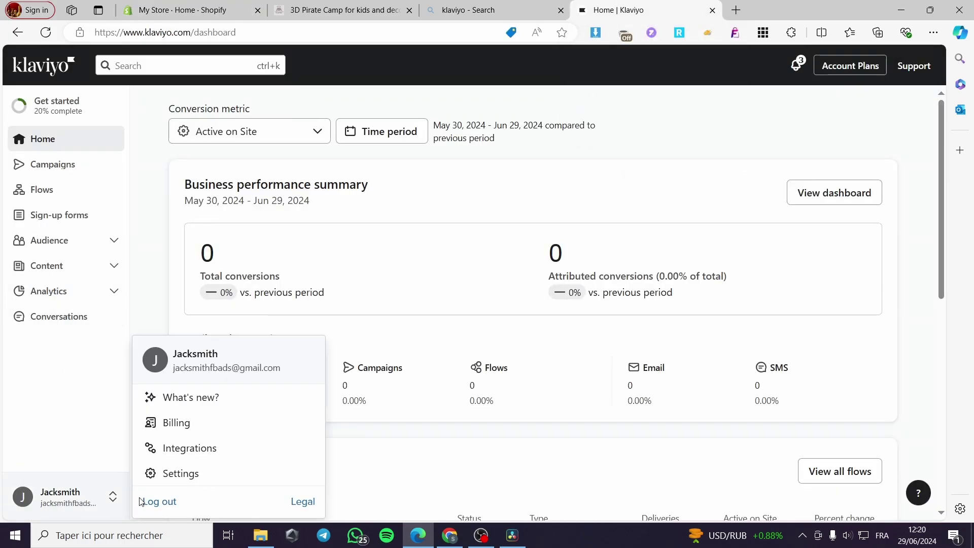
pyautogui.click(240, 451)
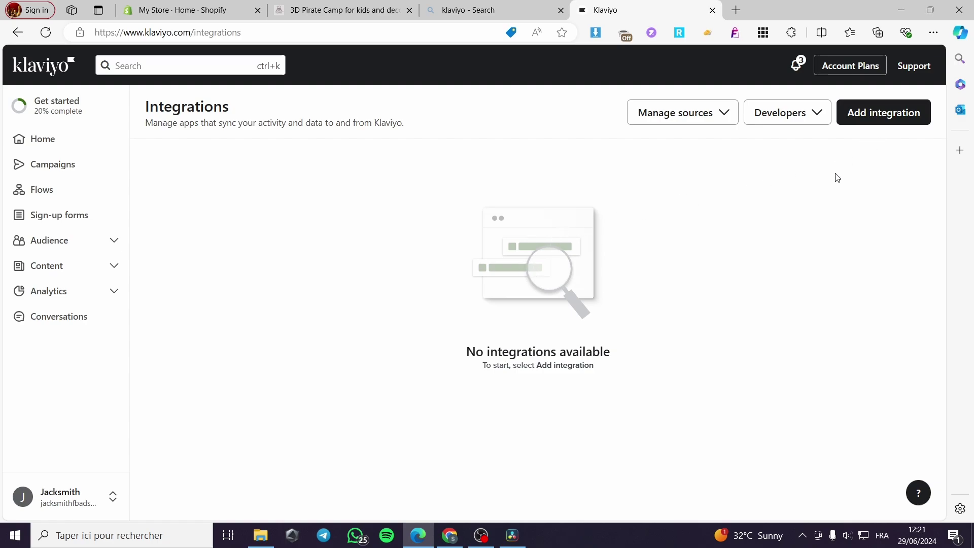
pyautogui.click(889, 114)
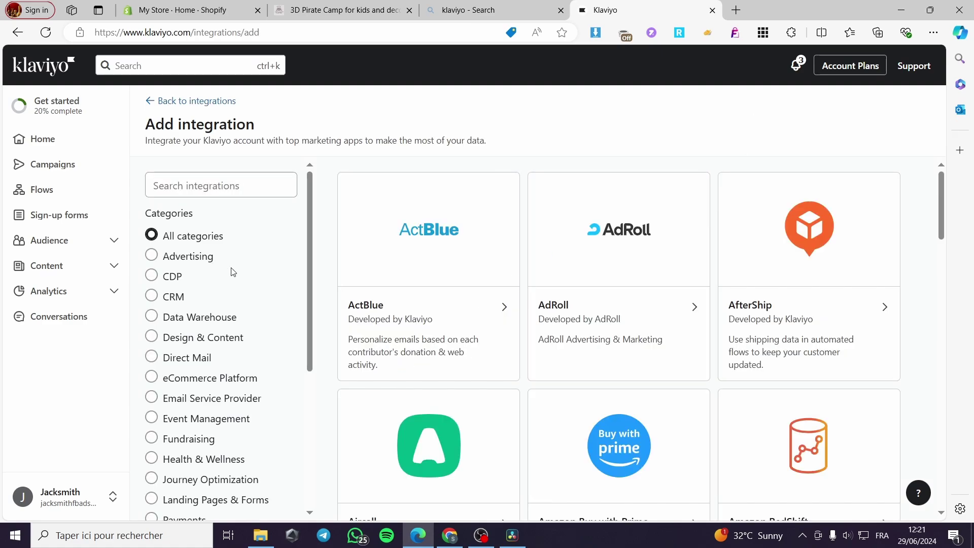
# Search the available integrations for "shopi" and open the Shopify integration's setup page.
pyautogui.scroll(-2, 524, 346)
pyautogui.scroll(2, 345, 336)
pyautogui.click(201, 189)
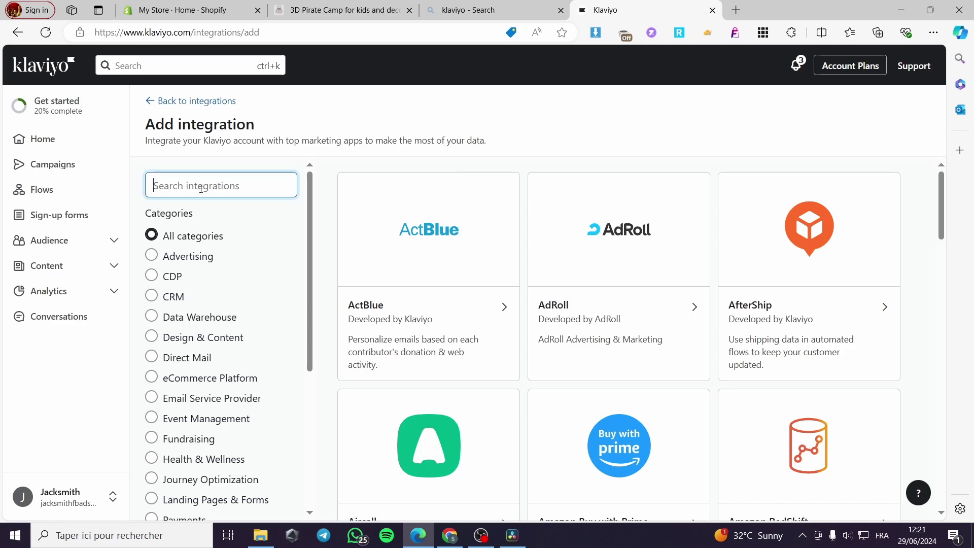
pyautogui.write('shopi')
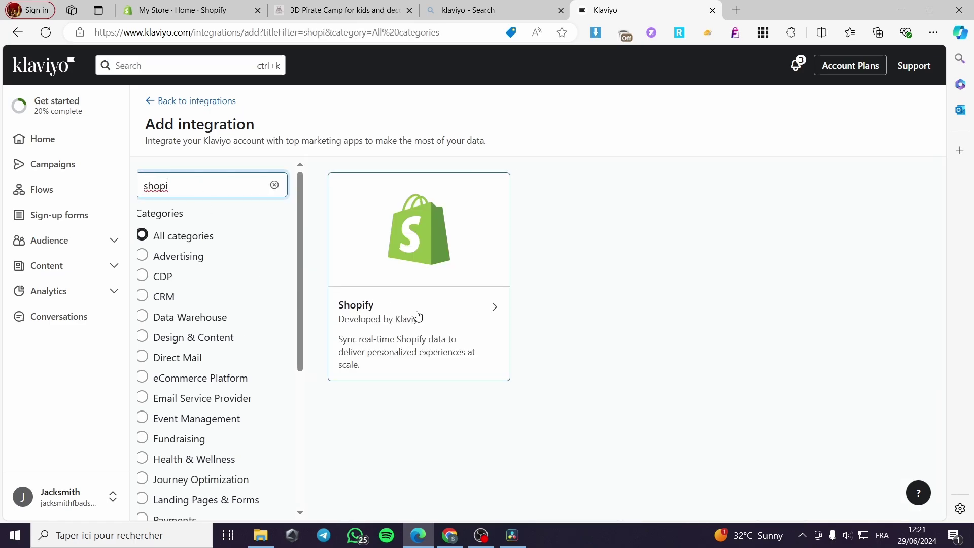
pyautogui.click(417, 250)
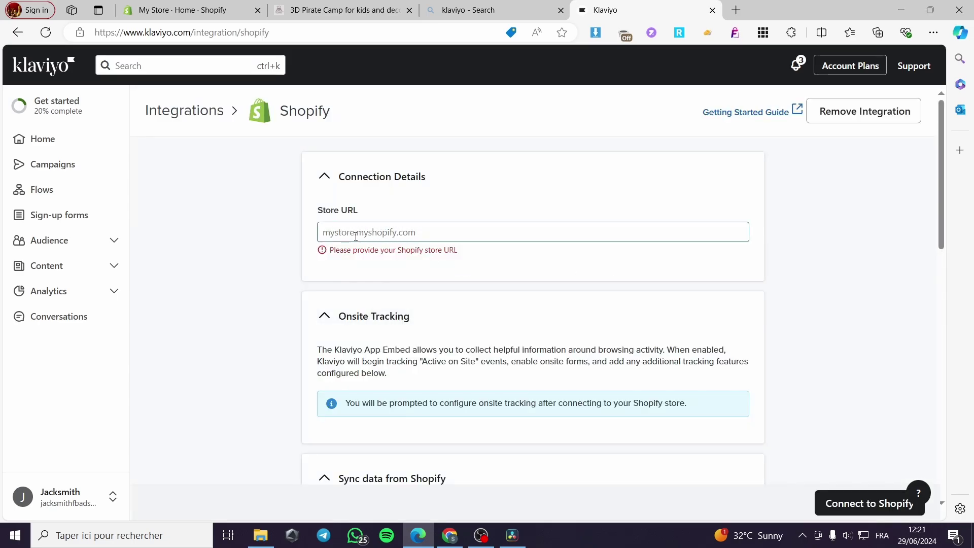
# Switch to the Shopify admin, open the online store in a new browser tab and copy its web address.
pyautogui.click(432, 236)
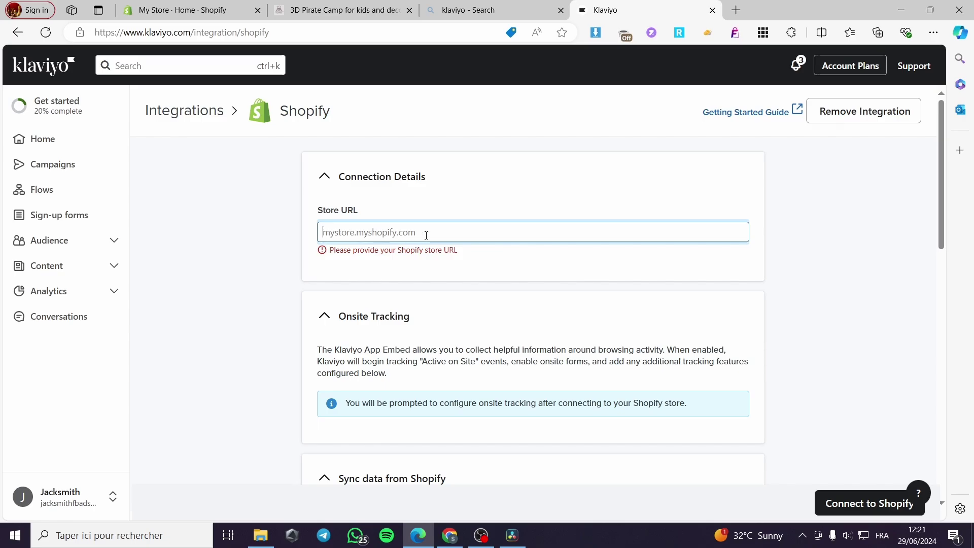
pyautogui.click(186, 11)
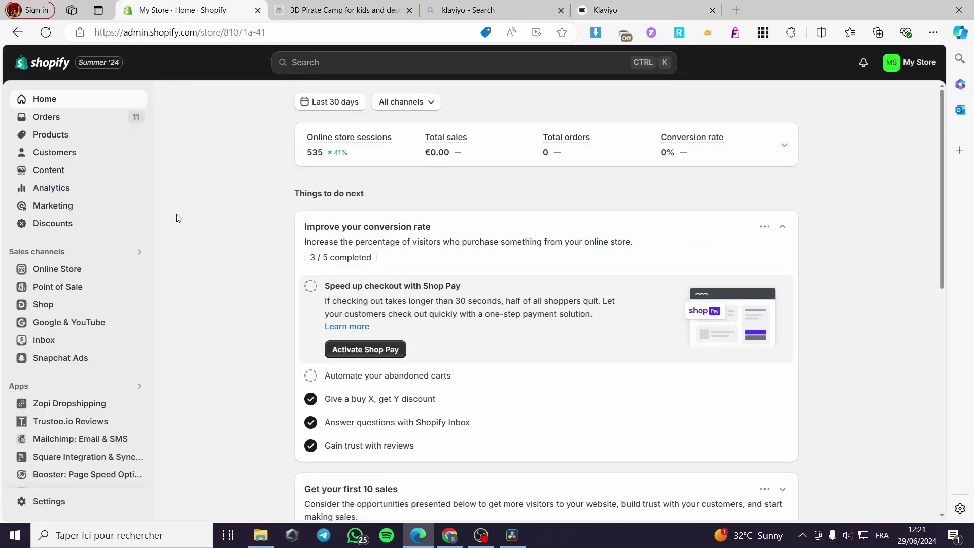
pyautogui.rightClick(137, 269)
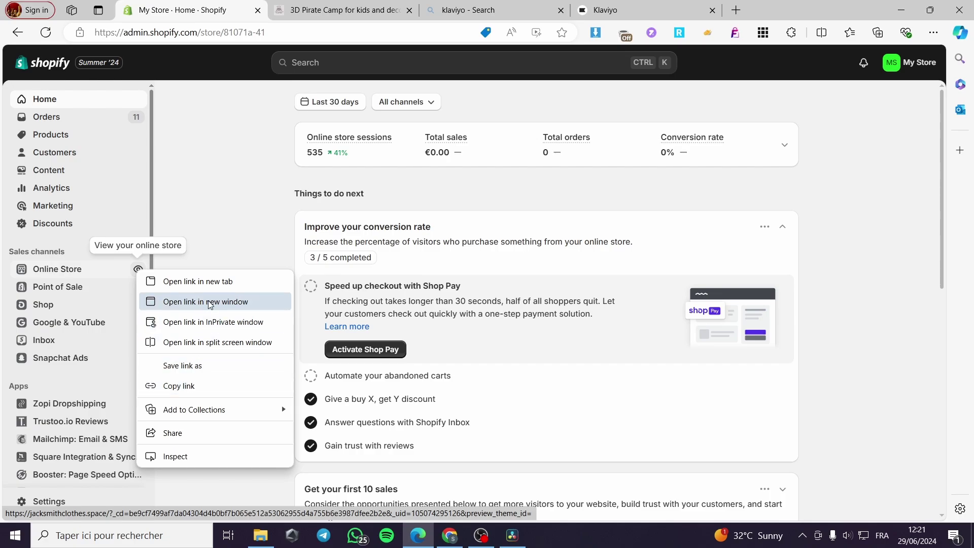
pyautogui.click(208, 282)
pyautogui.click(323, 8)
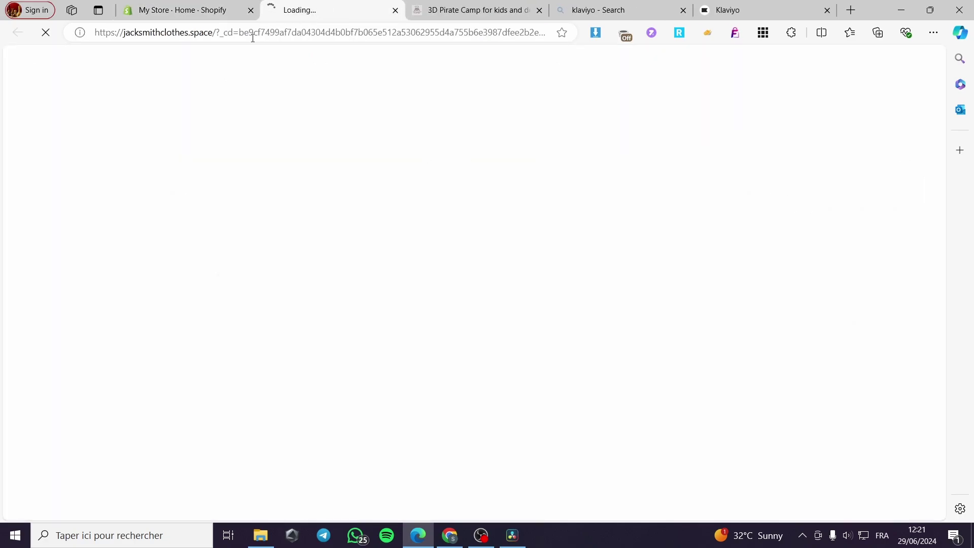
pyautogui.click(228, 33)
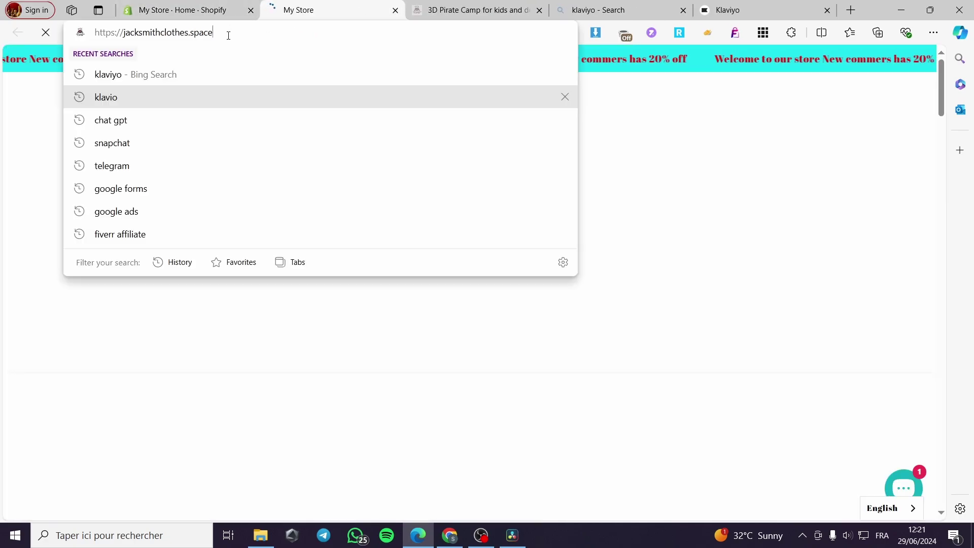
pyautogui.rightClick(182, 41)
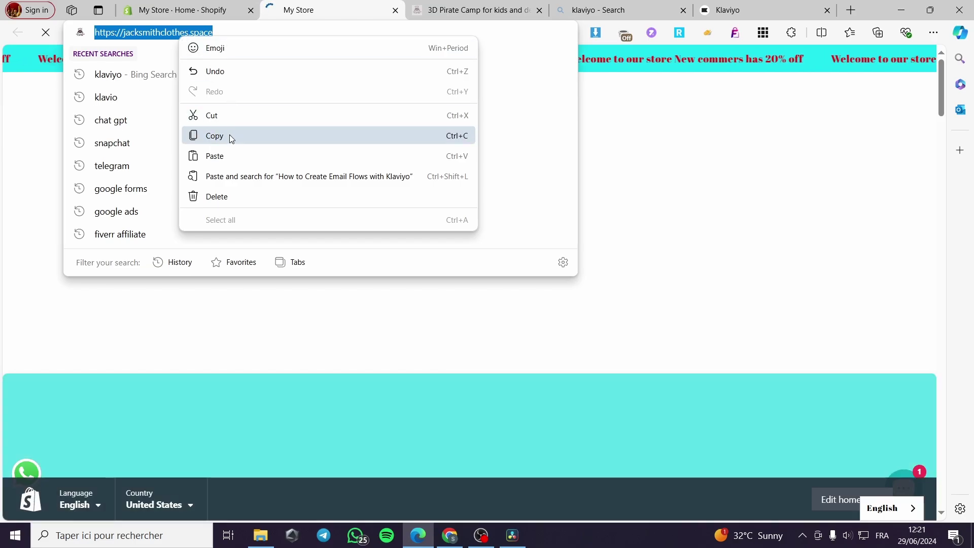
pyautogui.click(229, 134)
# Try the copied storefront address as the Store URL in the Klaviyo integration, and clear the field again.
pyautogui.click(736, 10)
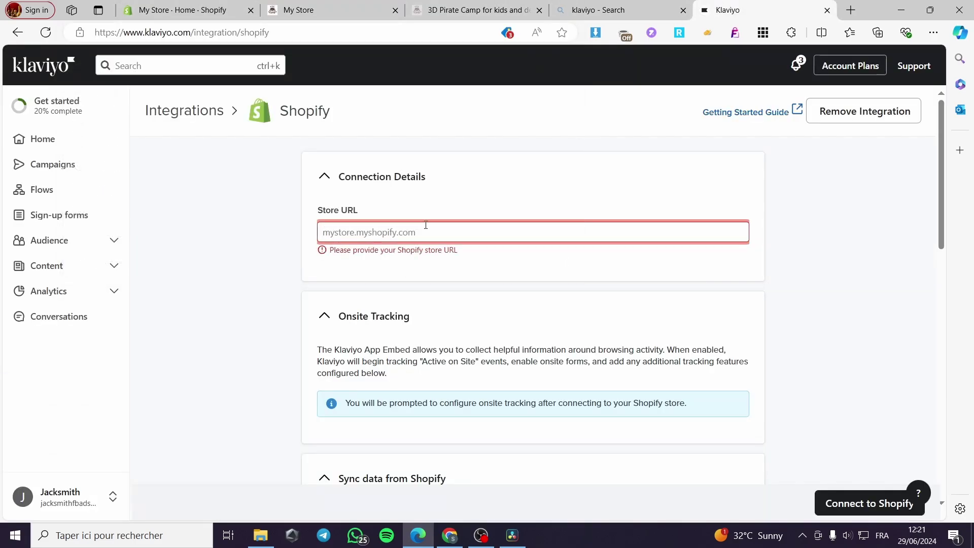
pyautogui.hotkey('ctrl', 'v')
pyautogui.click(831, 292)
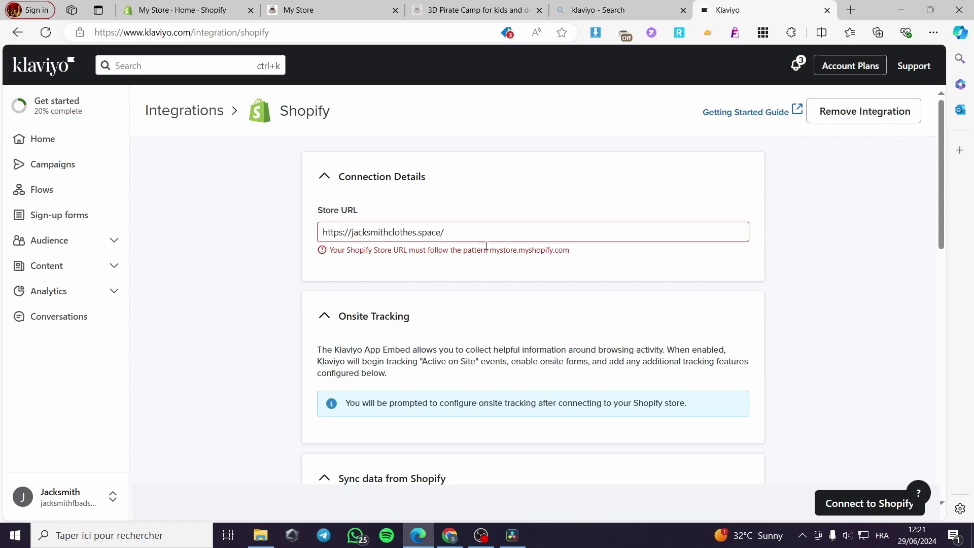
pyautogui.moveTo(491, 229); pyautogui.dragTo(268, 234)
pyautogui.press('BackSpace')
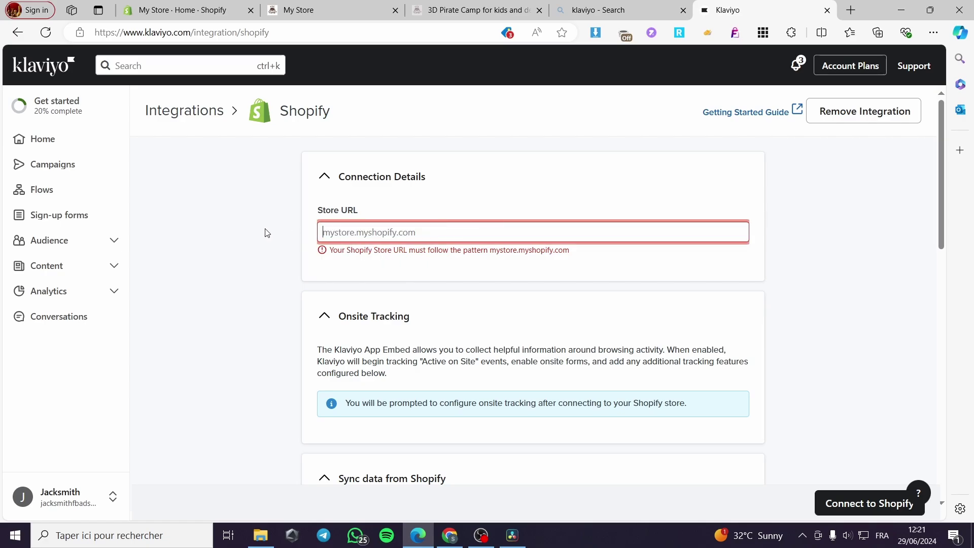
# Copy the store ID from the Shopify admin address and set Klaviyo's Store URL to that ID followed by .myshopify.com.
pyautogui.click(205, 12)
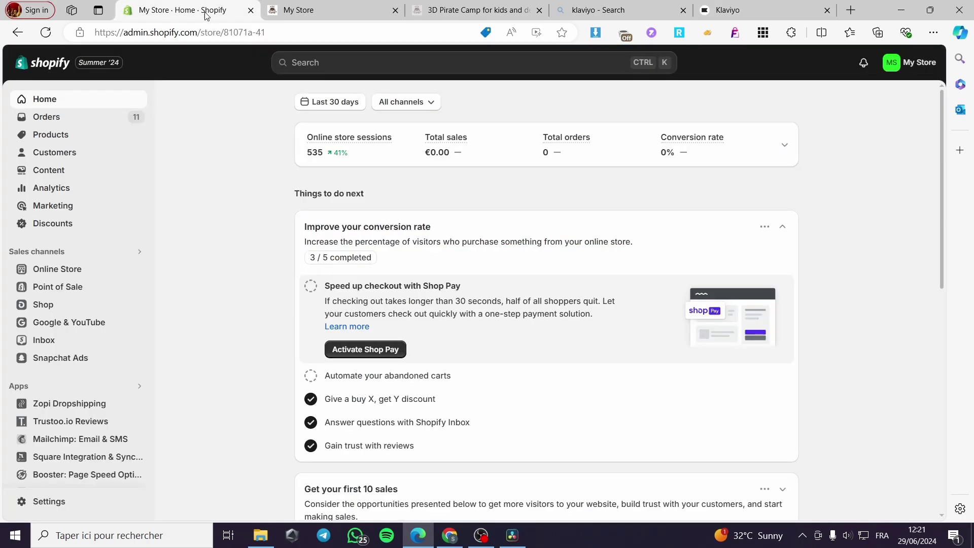
pyautogui.moveTo(266, 33); pyautogui.dragTo(226, 35)
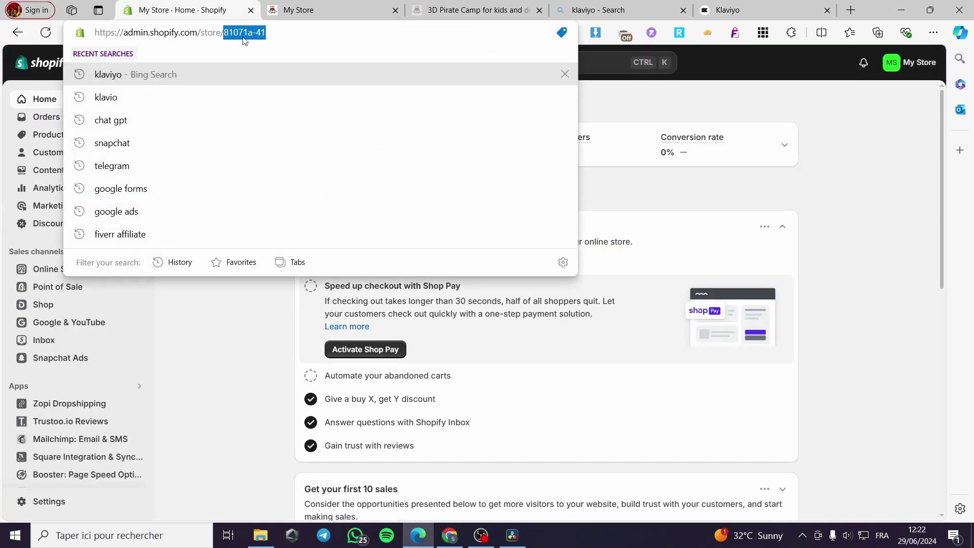
pyautogui.click(206, 339)
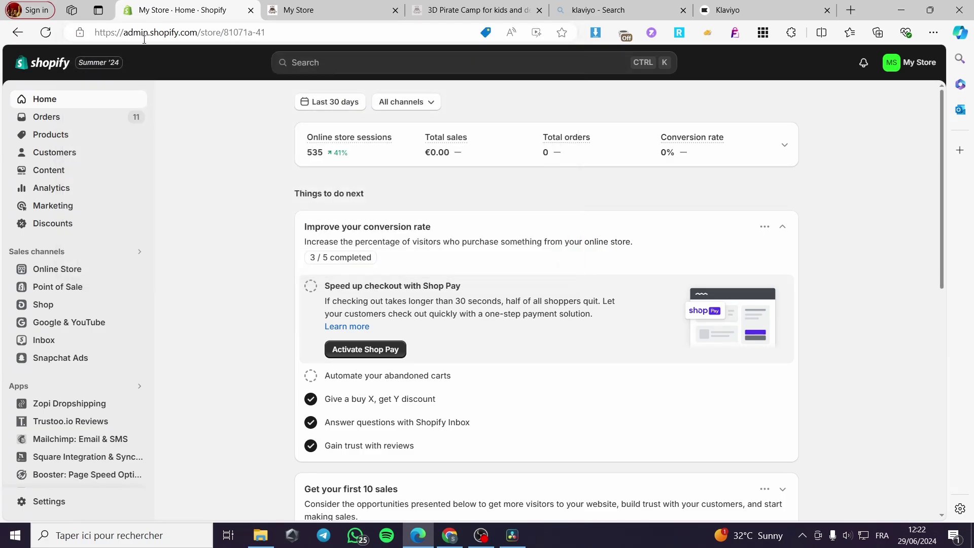
pyautogui.click(752, 4)
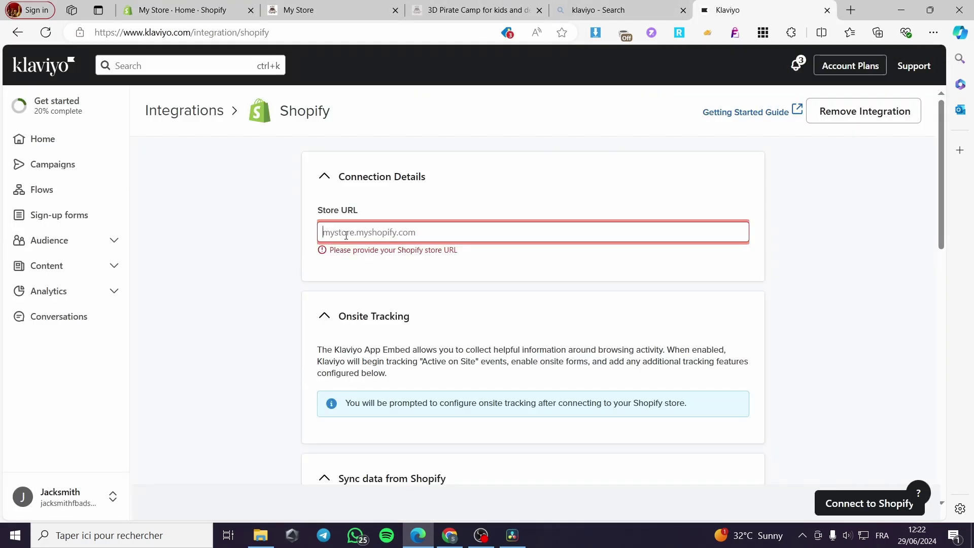
pyautogui.hotkey('ctrl', 'v')
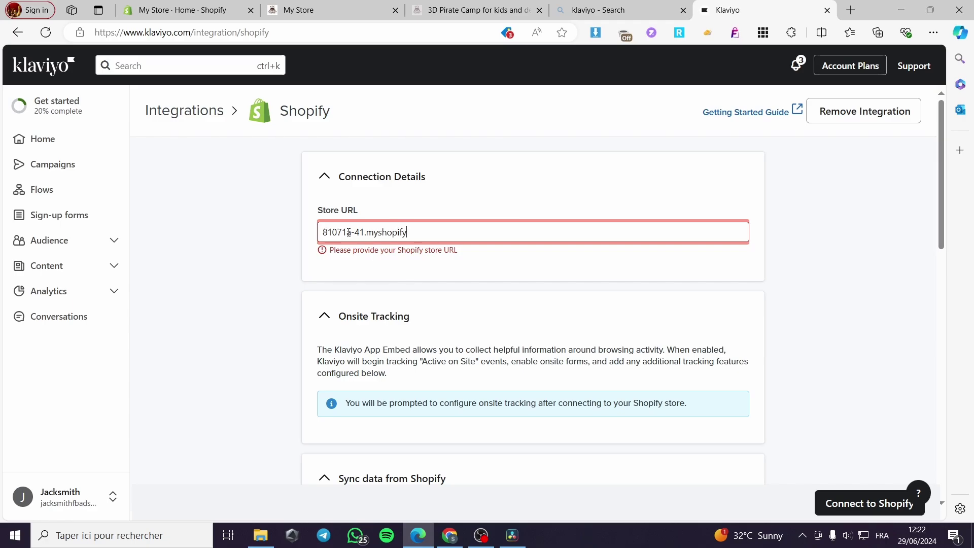
pyautogui.write('.myshopify.com')
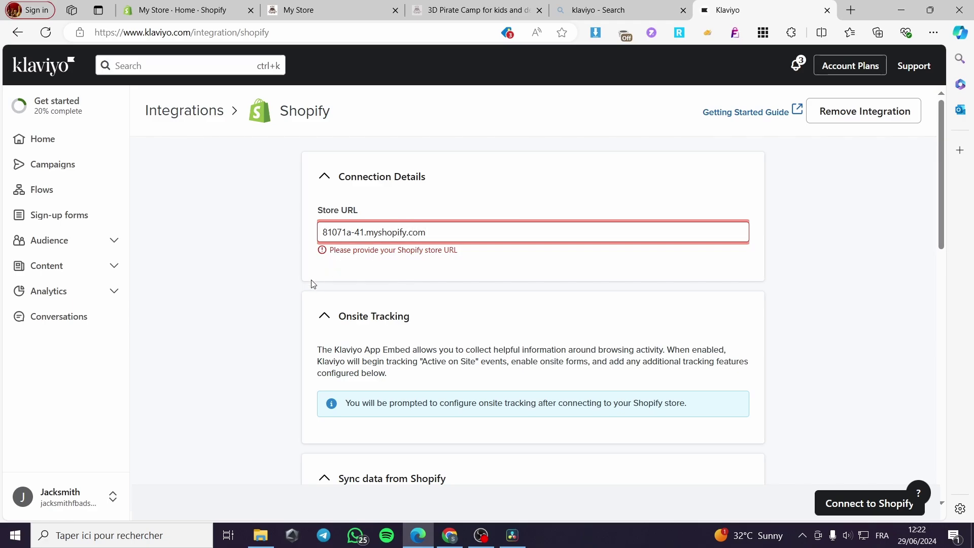
pyautogui.click(292, 305)
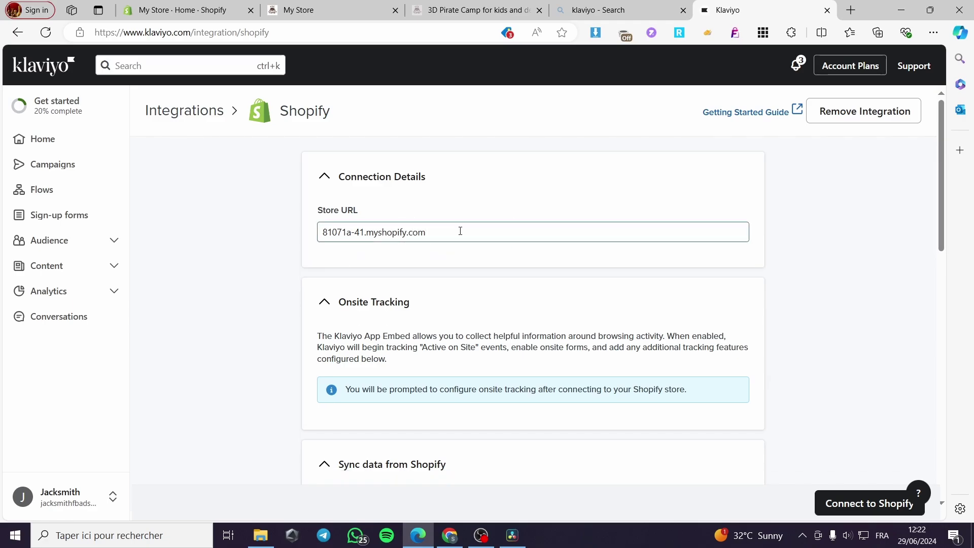
# Set Newsletter as the list for syncing Shopify email subscribers to Klaviyo, leaving SMS subscriber sync off.
pyautogui.scroll(-3, 385, 325)
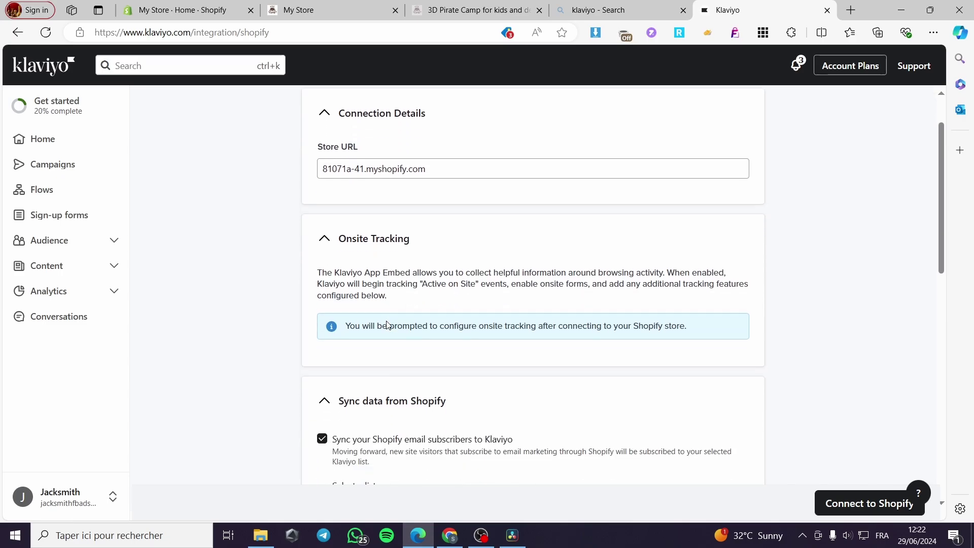
pyautogui.scroll(-3, 441, 340)
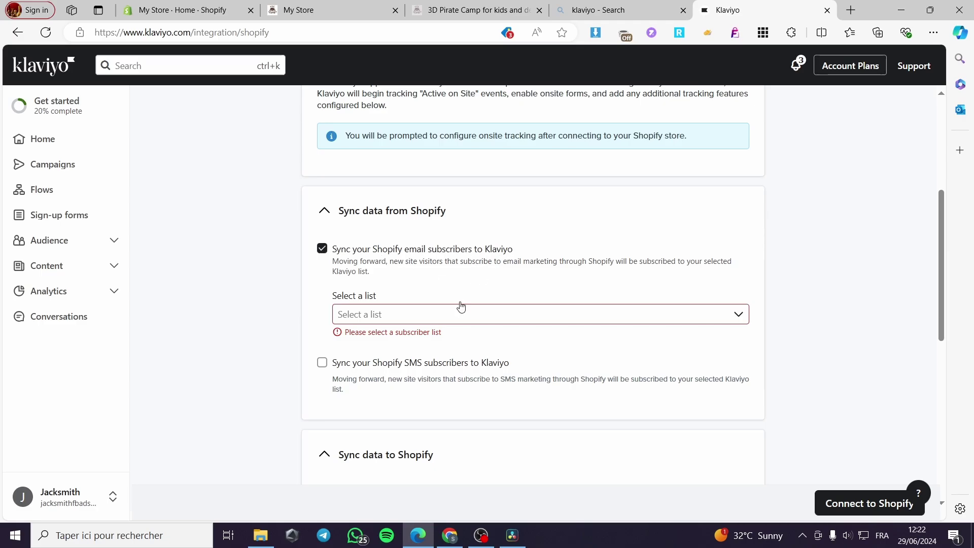
pyautogui.click(395, 316)
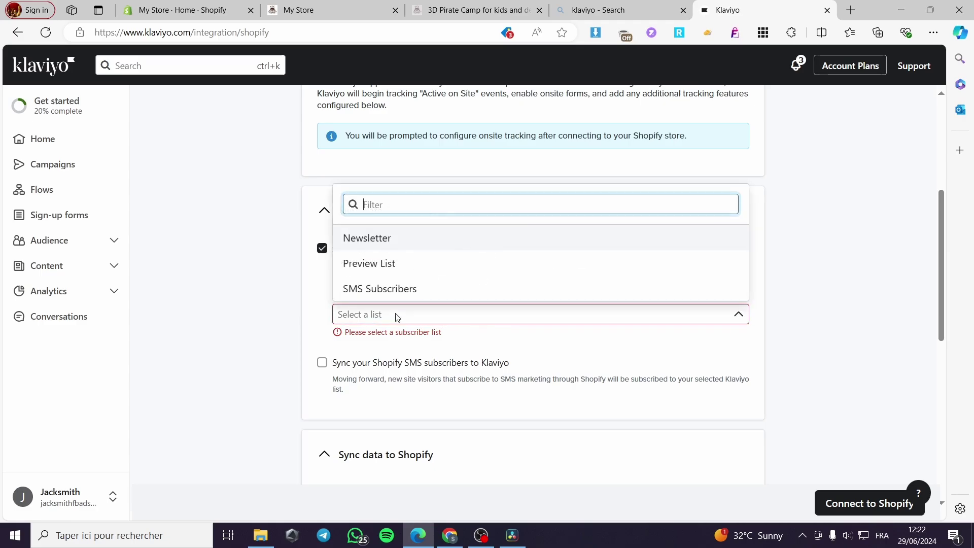
pyautogui.click(413, 239)
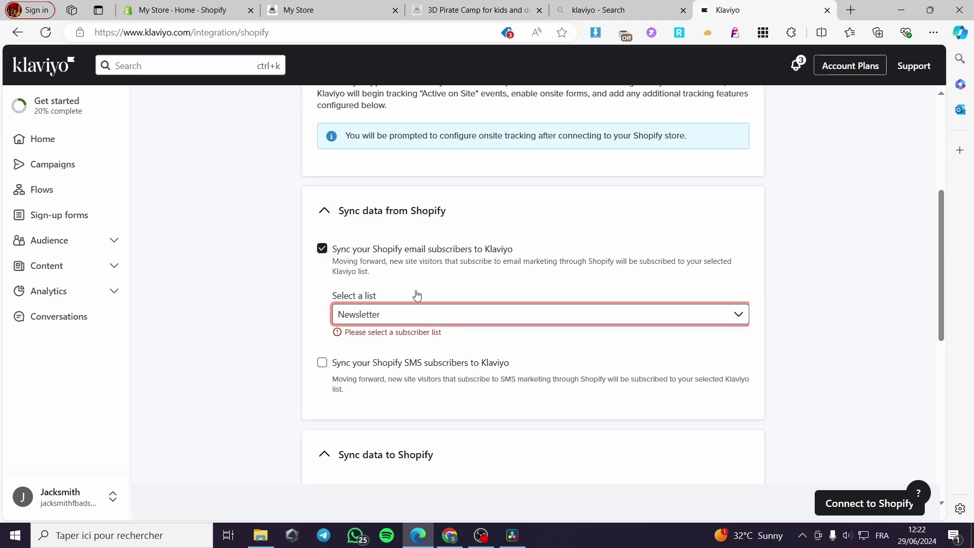
pyautogui.click(450, 319)
pyautogui.click(450, 261)
pyautogui.click(424, 322)
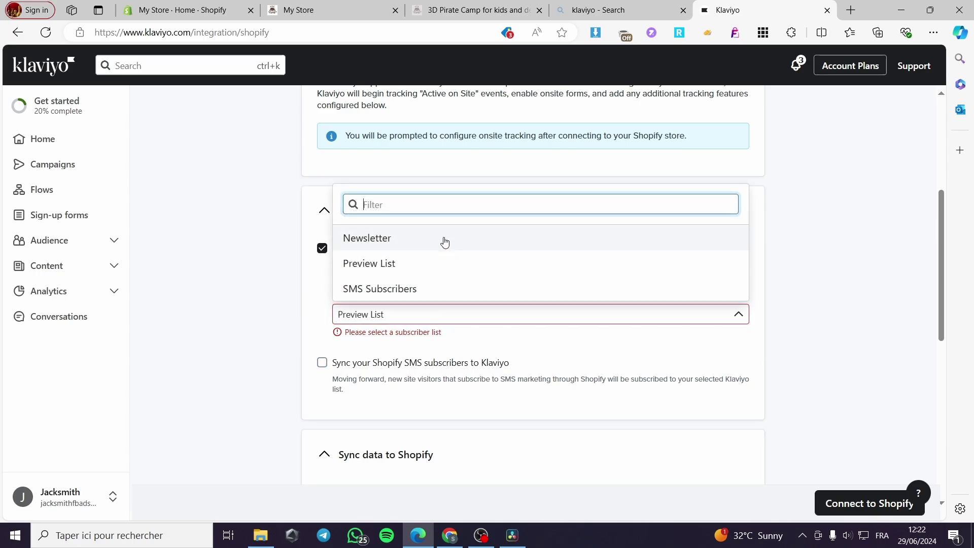
pyautogui.click(444, 237)
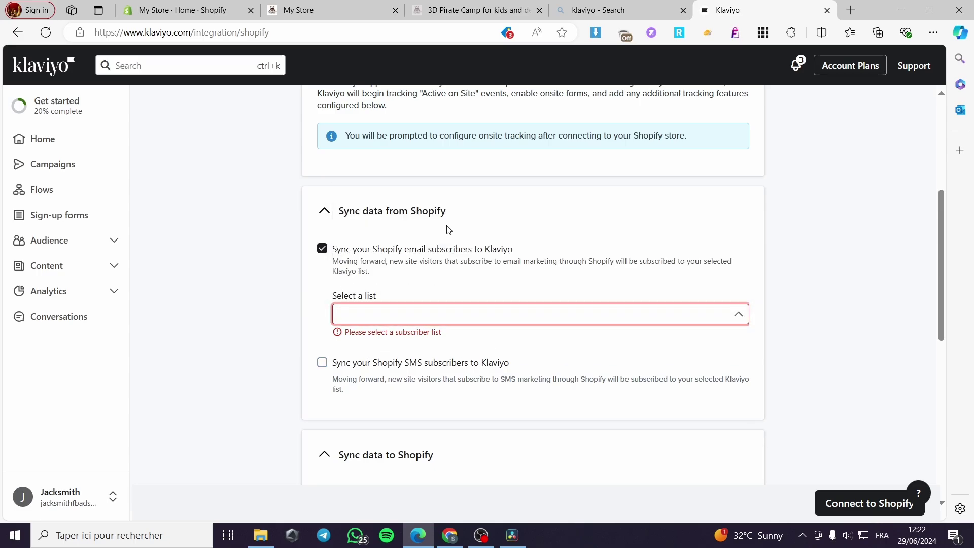
pyautogui.click(320, 364)
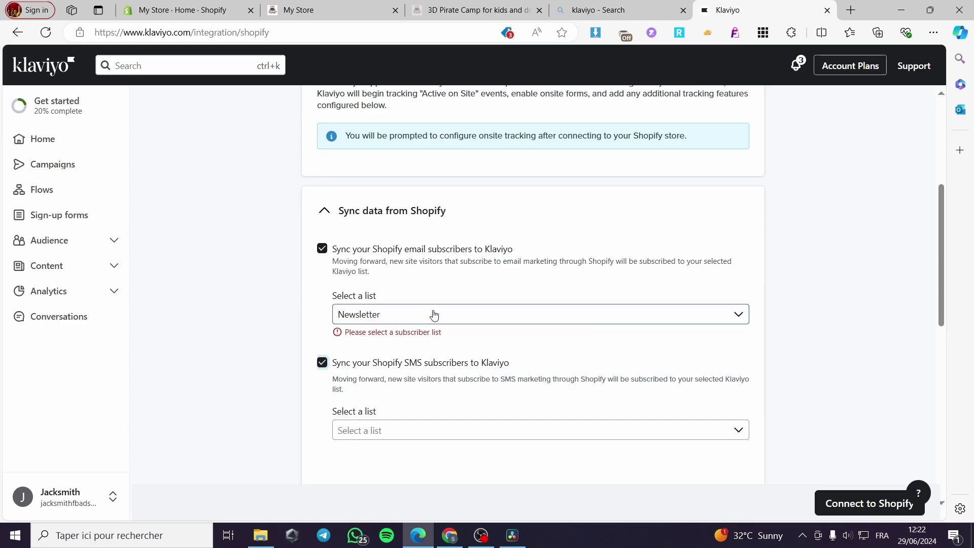
pyautogui.click(338, 366)
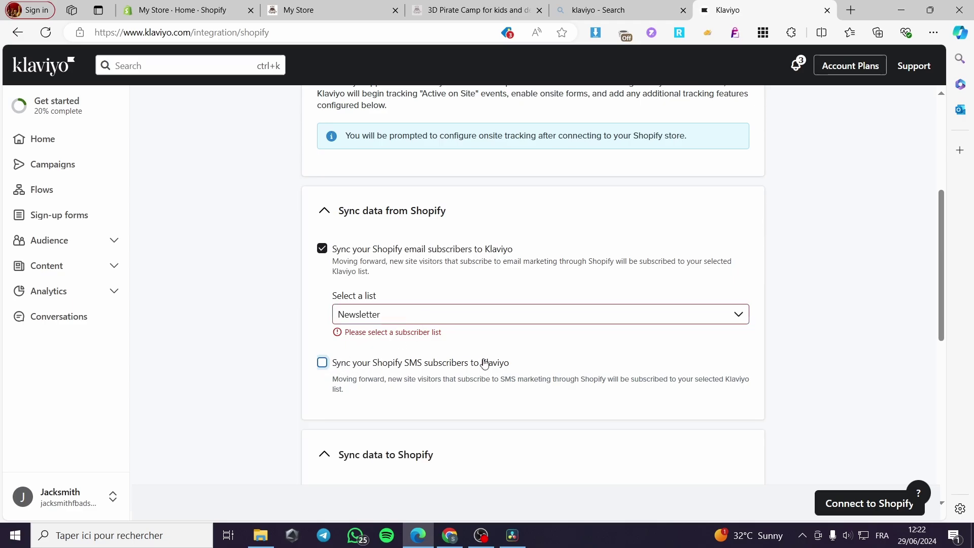
# Connect the integration to Shopify, keeping the default options for syncing profile data to Shopify.
pyautogui.scroll(-9, 484, 363)
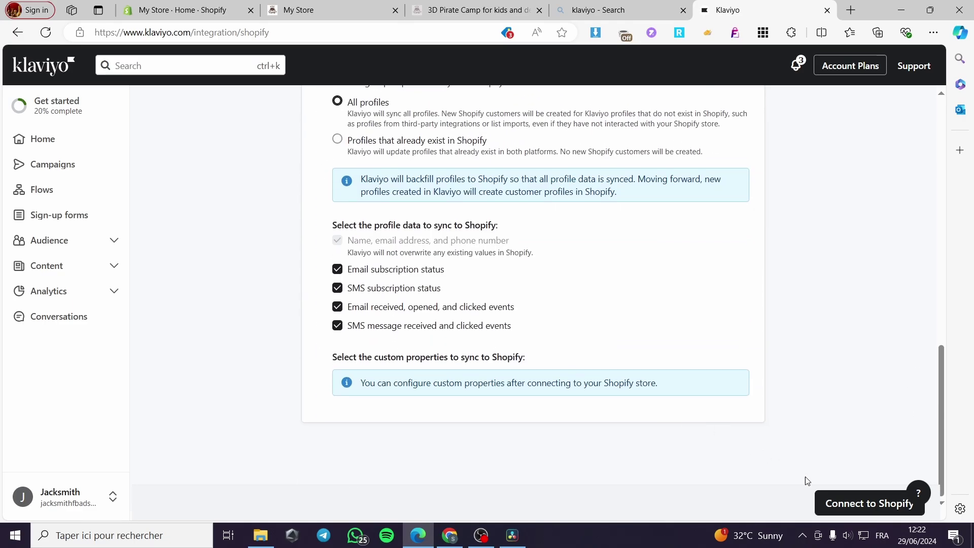
pyautogui.click(869, 504)
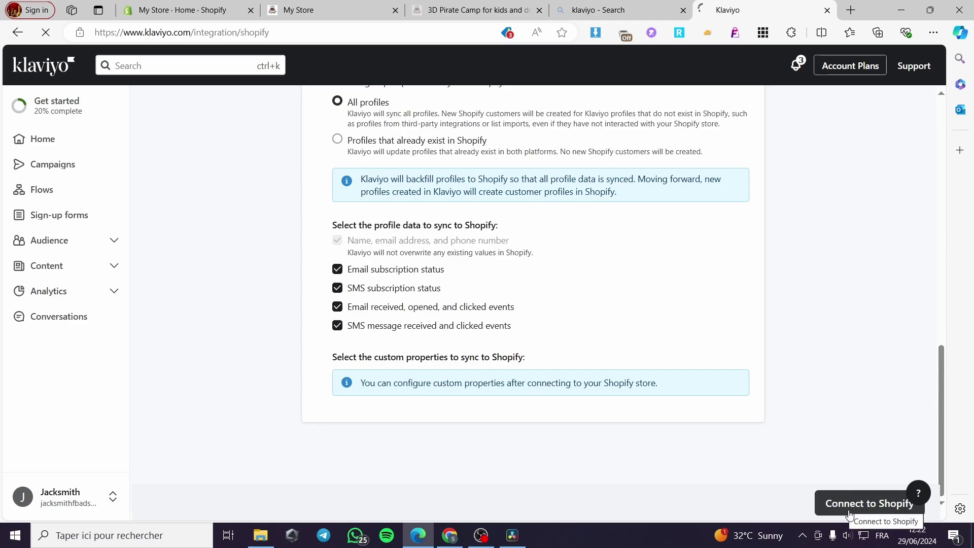
pyautogui.scroll(15, 504, 424)
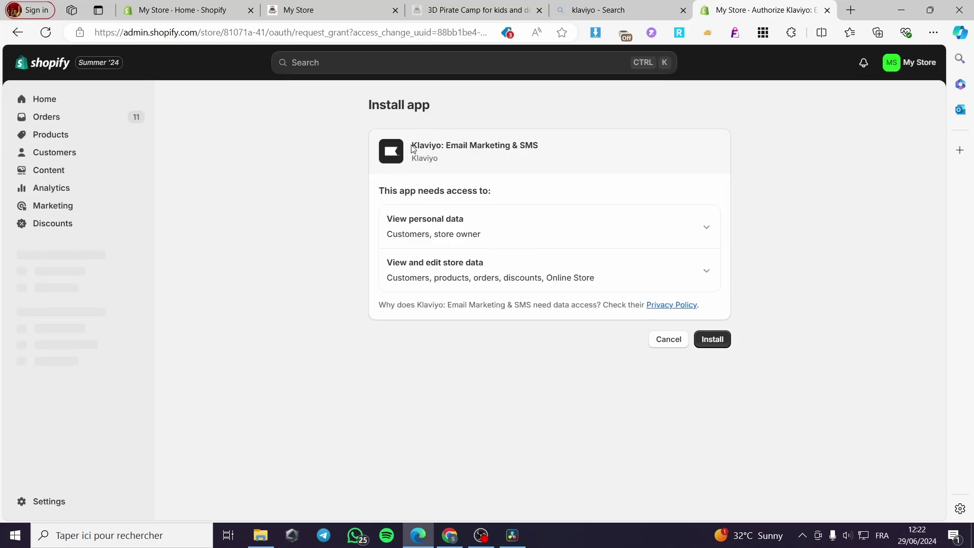
# Install the Klaviyo: Email Marketing & SMS app in the Shopify store and confirm the new integration with the Klaviyo account.
pyautogui.moveTo(412, 148); pyautogui.dragTo(547, 148)
pyautogui.click(583, 160)
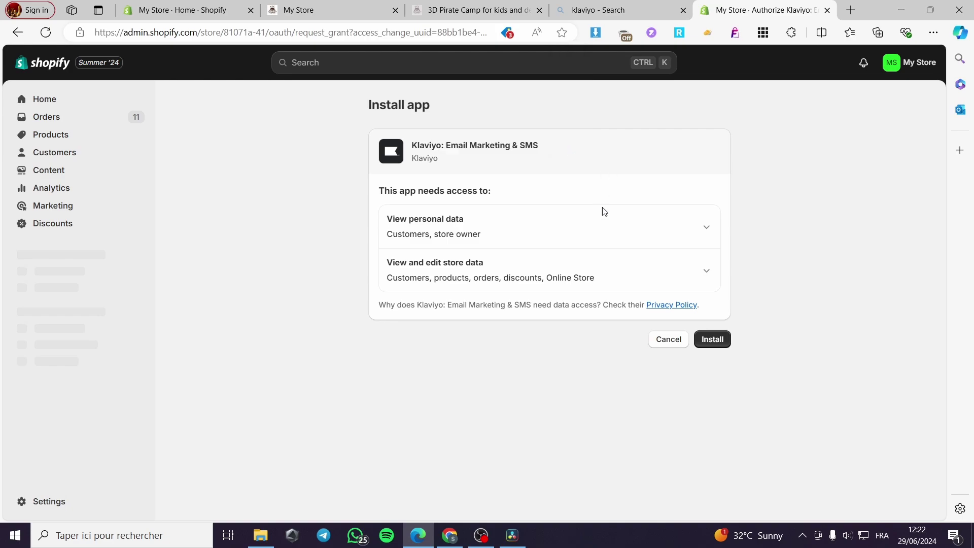
pyautogui.click(724, 343)
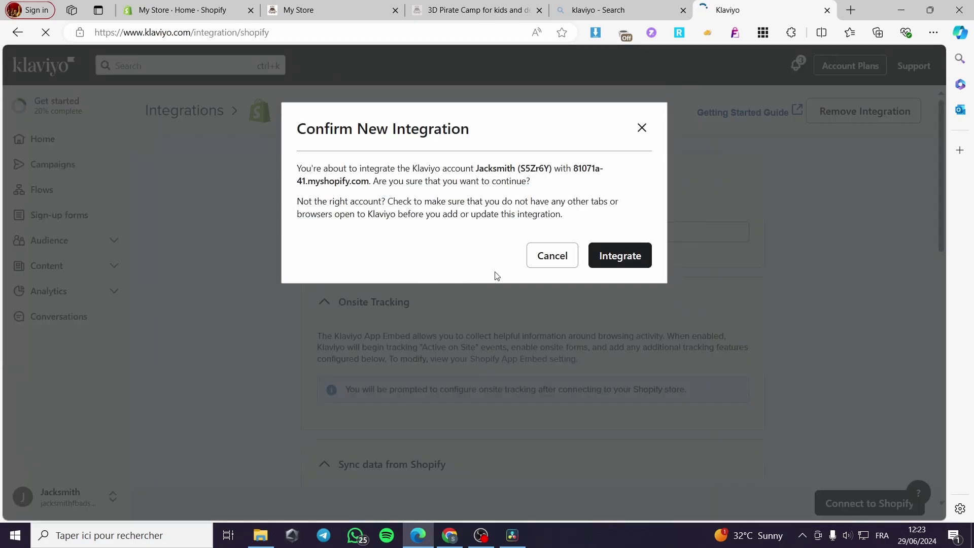
pyautogui.click(617, 265)
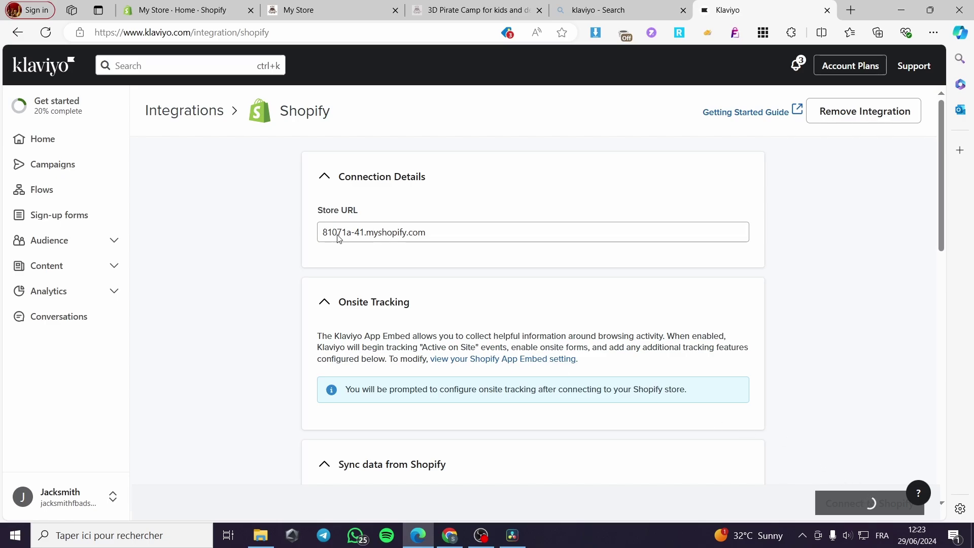
# Reload the Shopify admin home, return to Klaviyo's Shopify integration page and review its onsite tracking and sync settings.
pyautogui.click(157, 7)
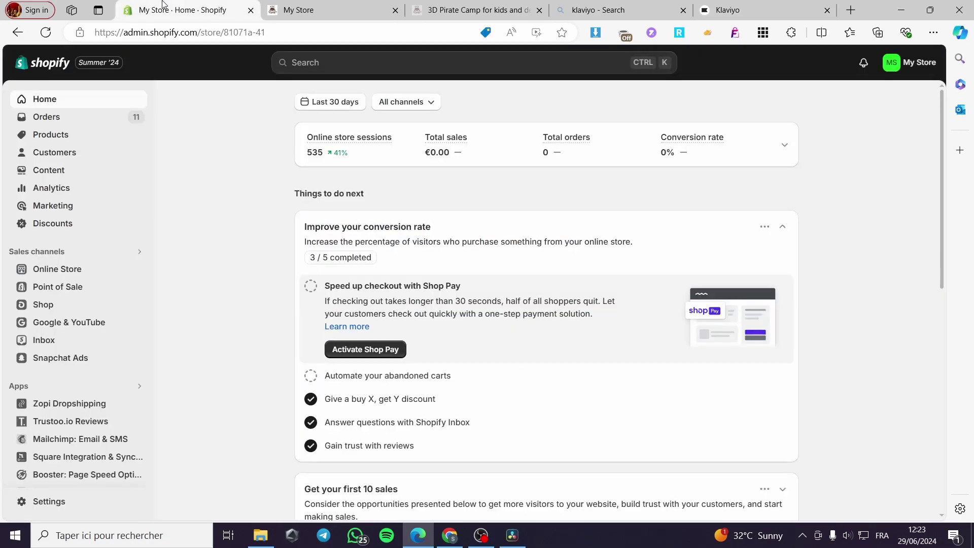
pyautogui.click(46, 32)
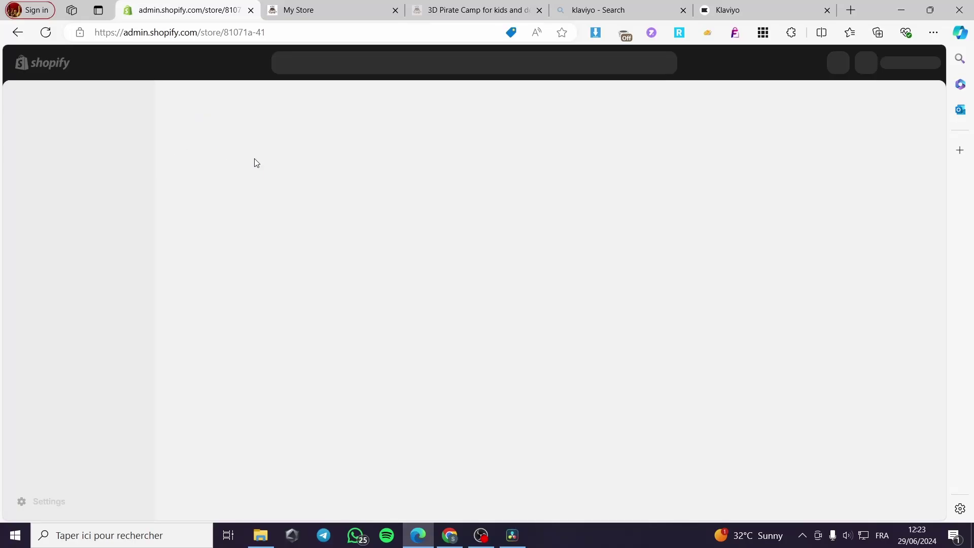
pyautogui.click(741, 3)
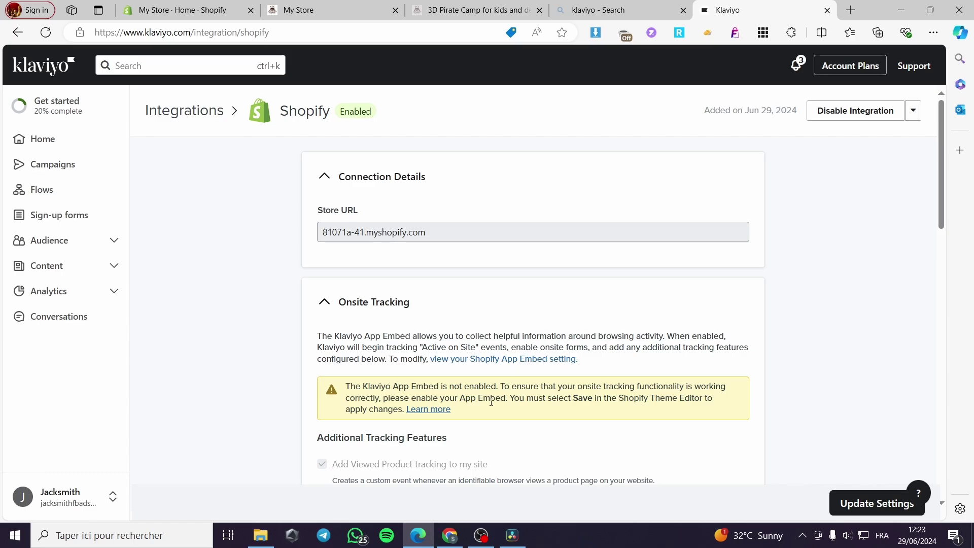
pyautogui.scroll(-3, 491, 402)
pyautogui.scroll(1, 482, 391)
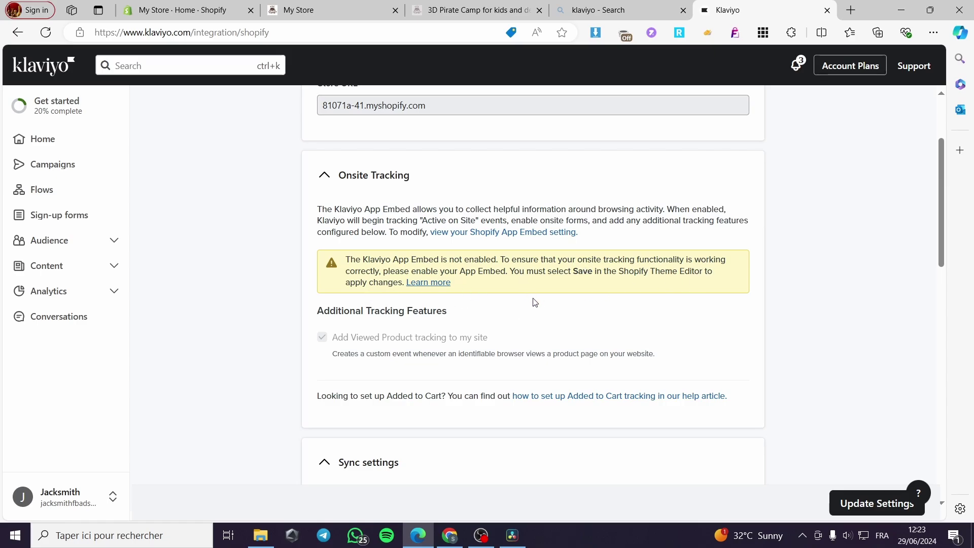
pyautogui.scroll(-5, 536, 303)
pyautogui.scroll(8, 489, 268)
# Search the Shopify admin's installed apps for "kla" and open Klaviyo: Email Marketing & SMS.
pyautogui.click(186, 4)
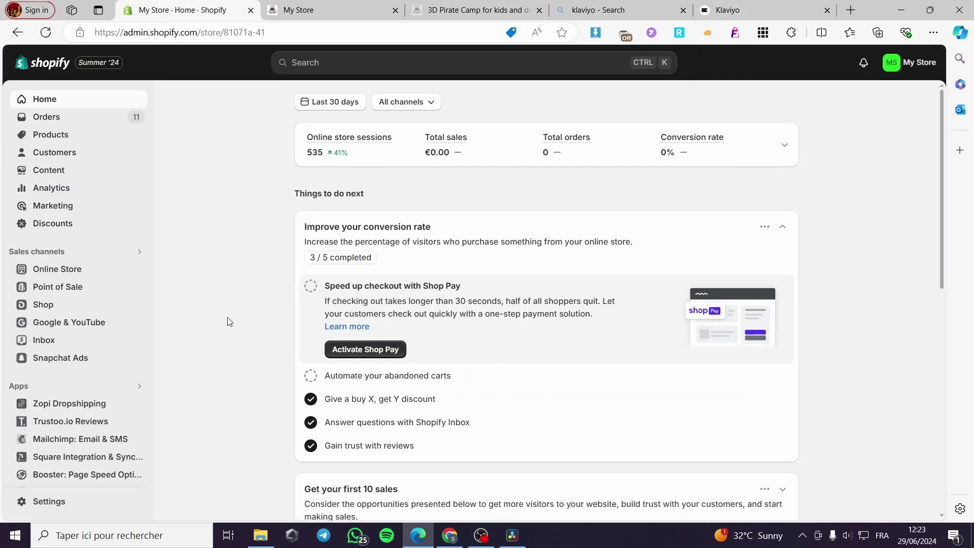
pyautogui.scroll(-7, 87, 419)
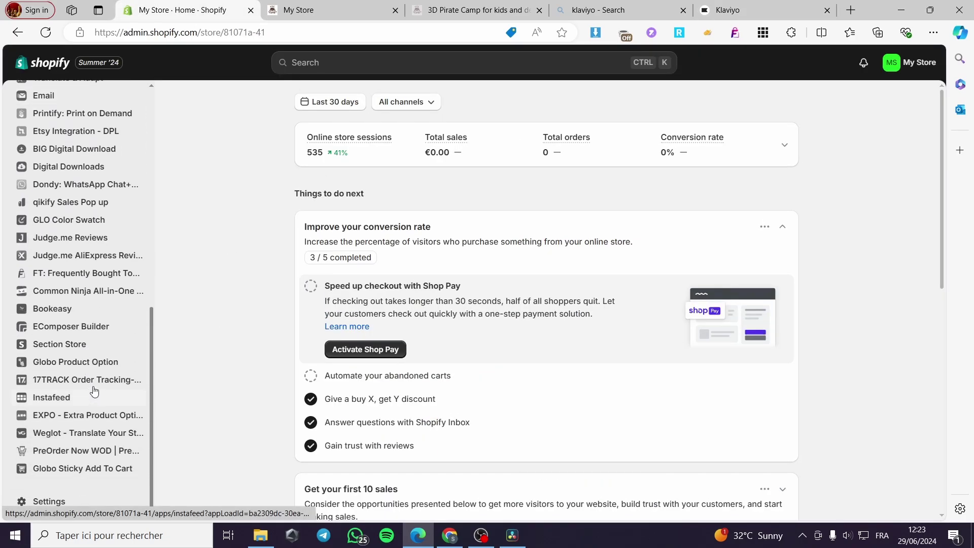
pyautogui.scroll(10, 100, 348)
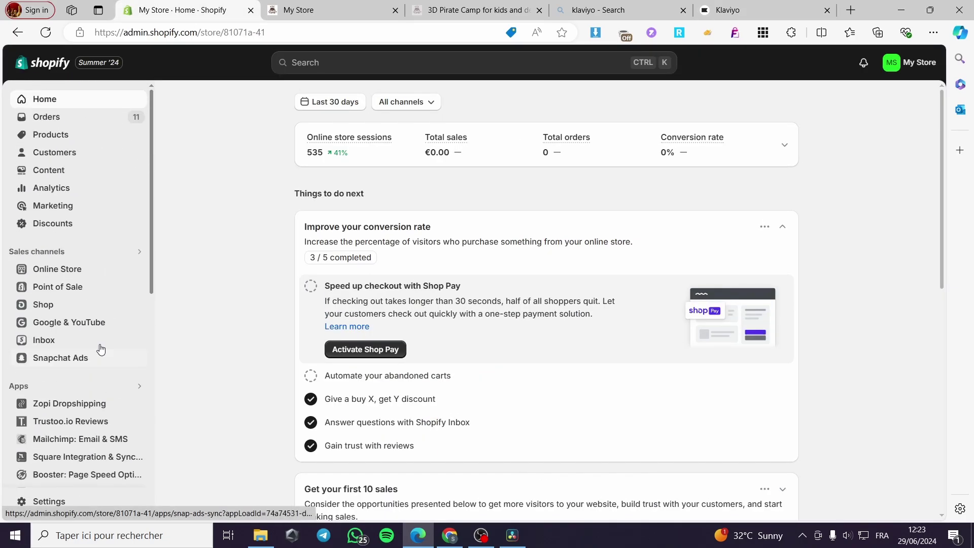
pyautogui.click(36, 390)
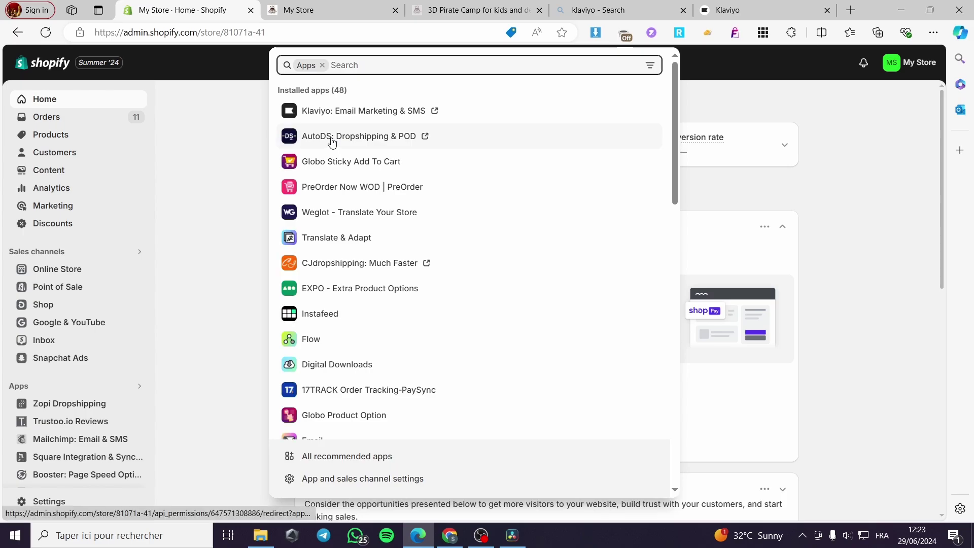
pyautogui.write('kla')
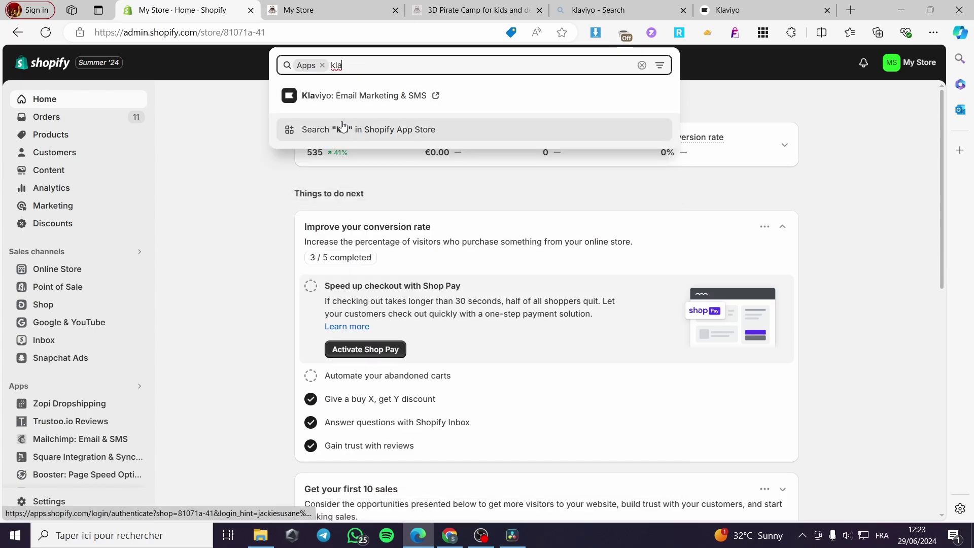
pyautogui.click(343, 127)
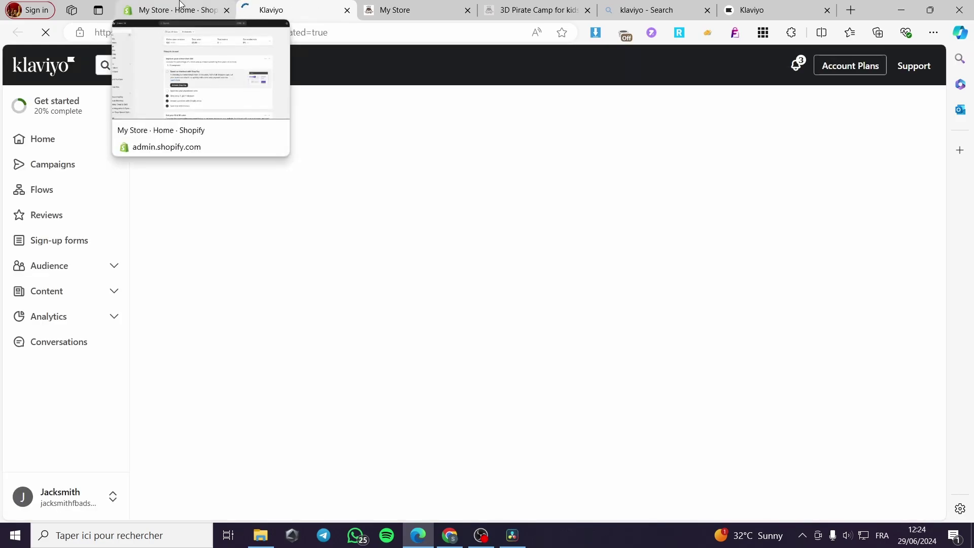
# Customize the store's current Craft theme in Shopify by enabling the Klaviyo Onsite Javascript app embed, and save the theme.
pyautogui.click(180, 4)
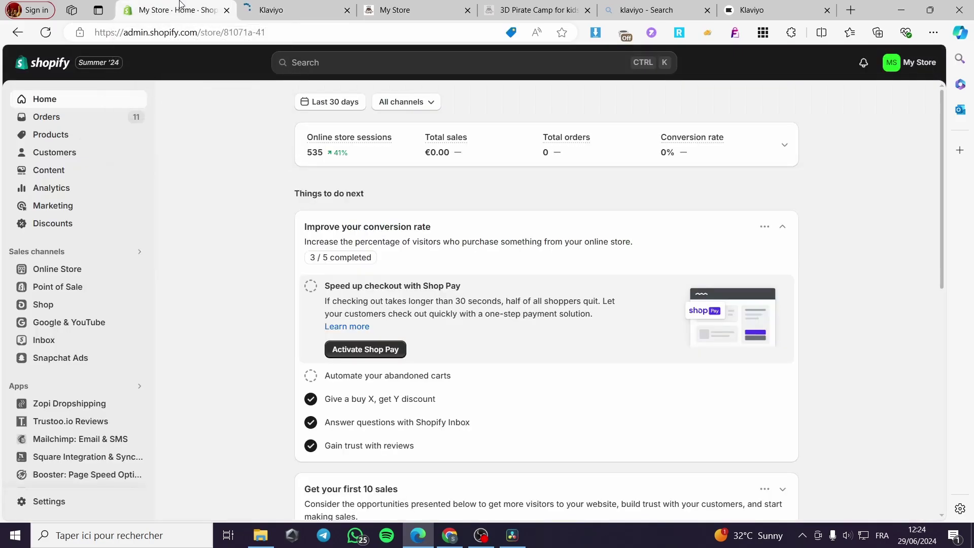
pyautogui.click(77, 274)
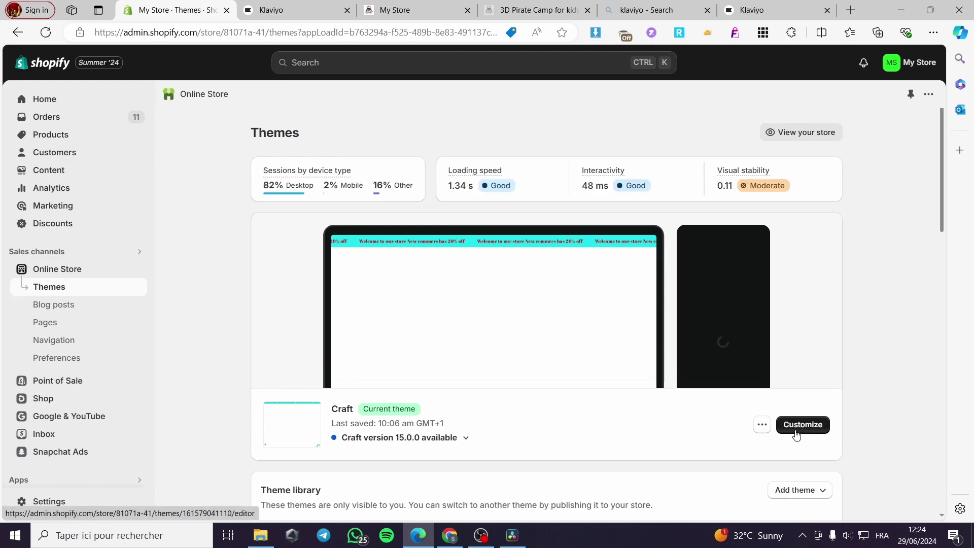
pyautogui.click(791, 428)
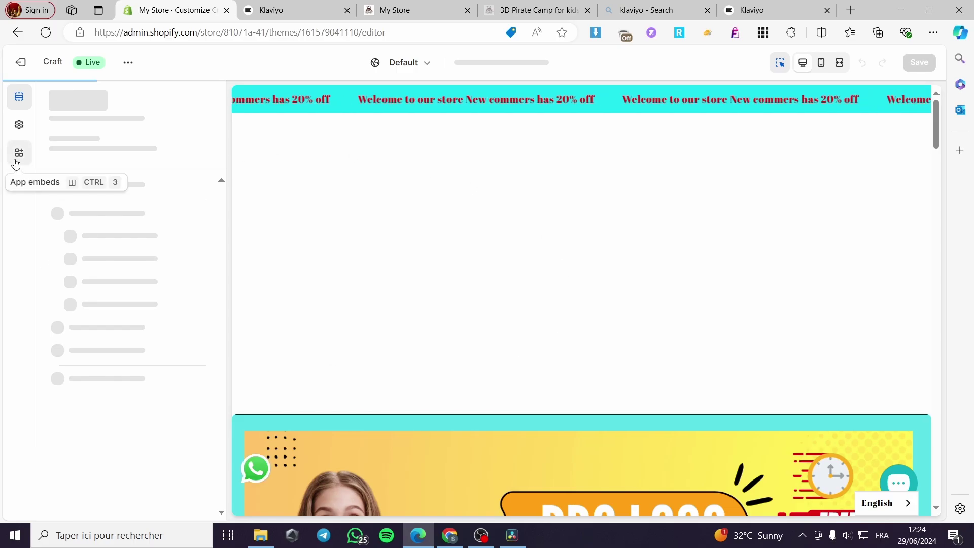
pyautogui.click(13, 160)
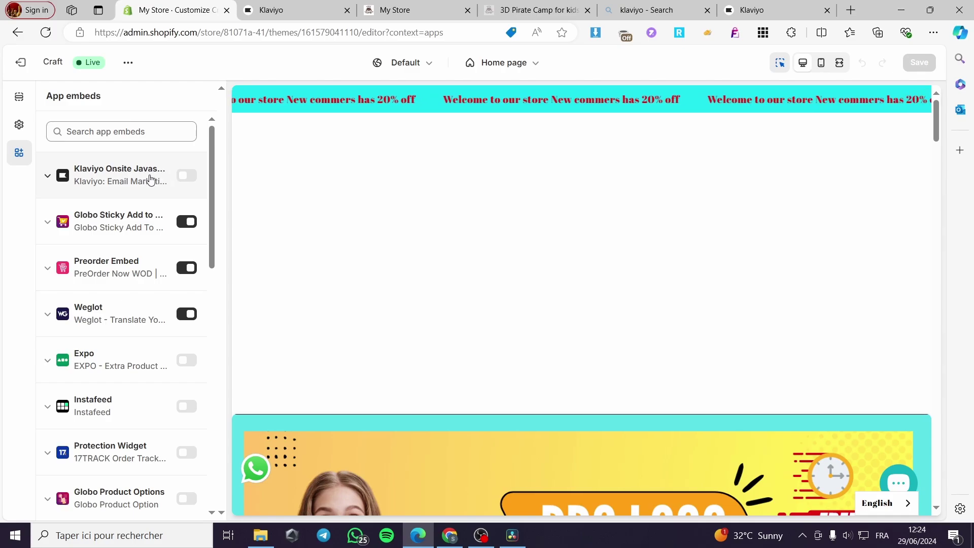
pyautogui.click(186, 175)
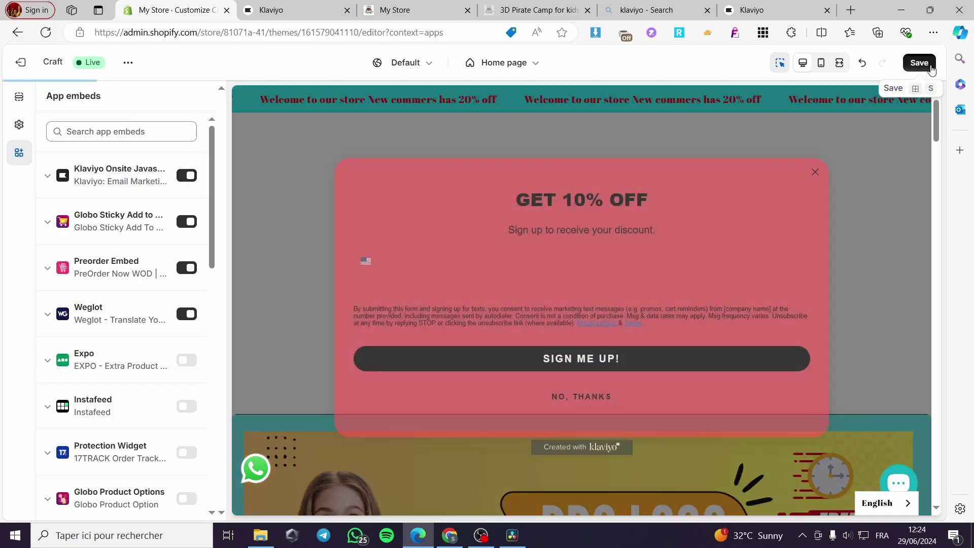
pyautogui.click(931, 68)
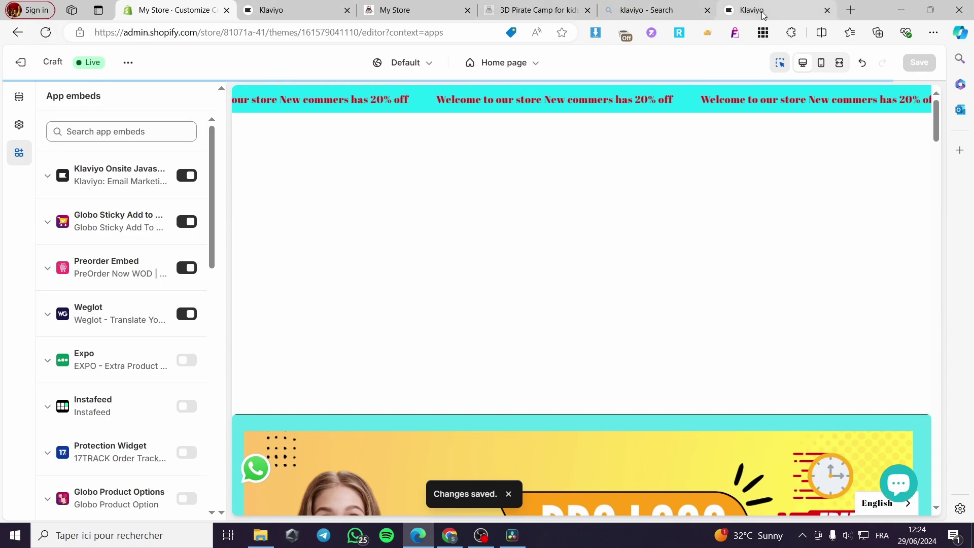
# Reload Klaviyo's Shopify integration page and check the app embed status and the sync settings.
pyautogui.click(287, 7)
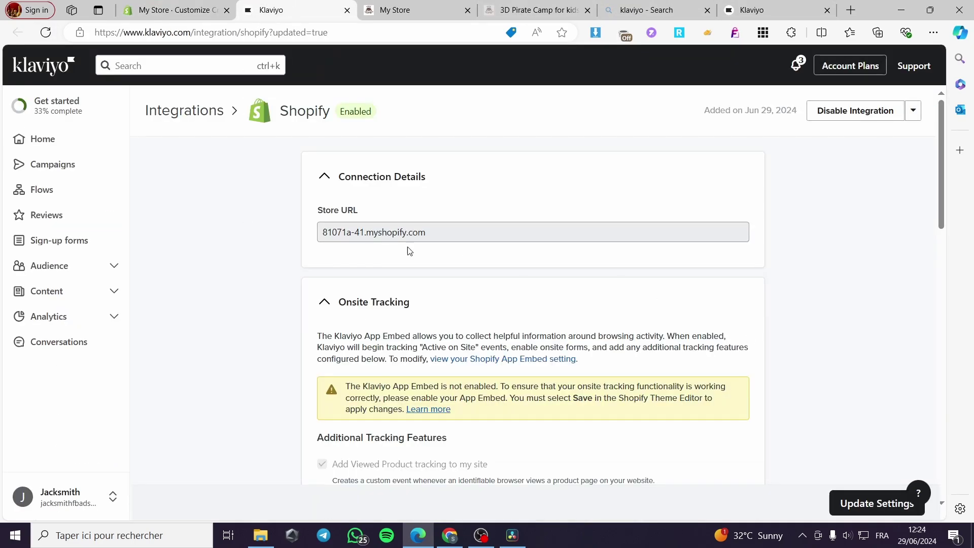
pyautogui.click(49, 34)
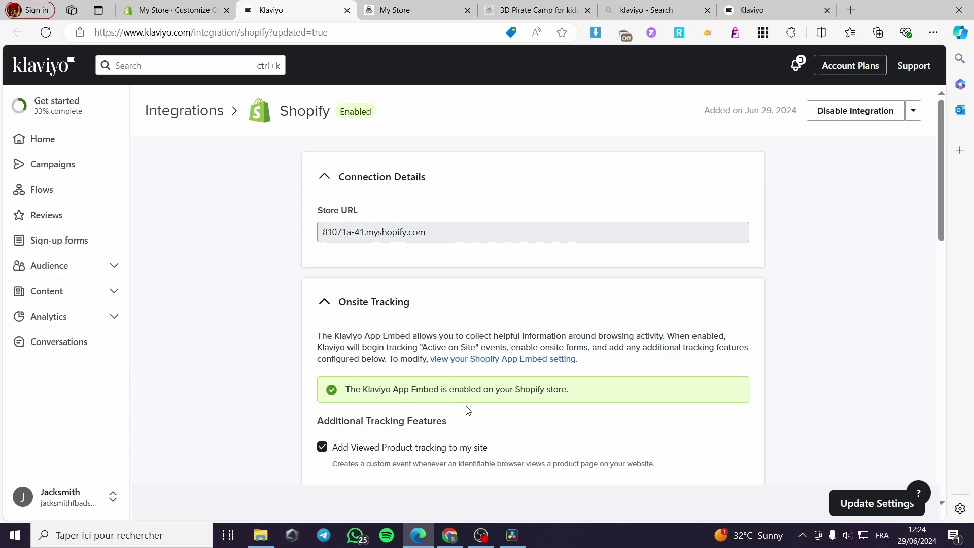
pyautogui.scroll(-5, 639, 398)
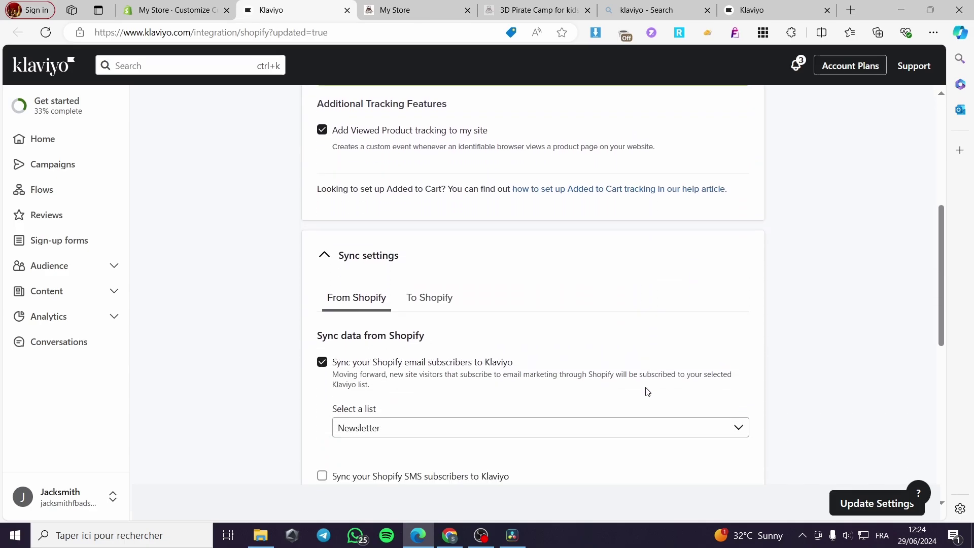
pyautogui.scroll(5, 646, 392)
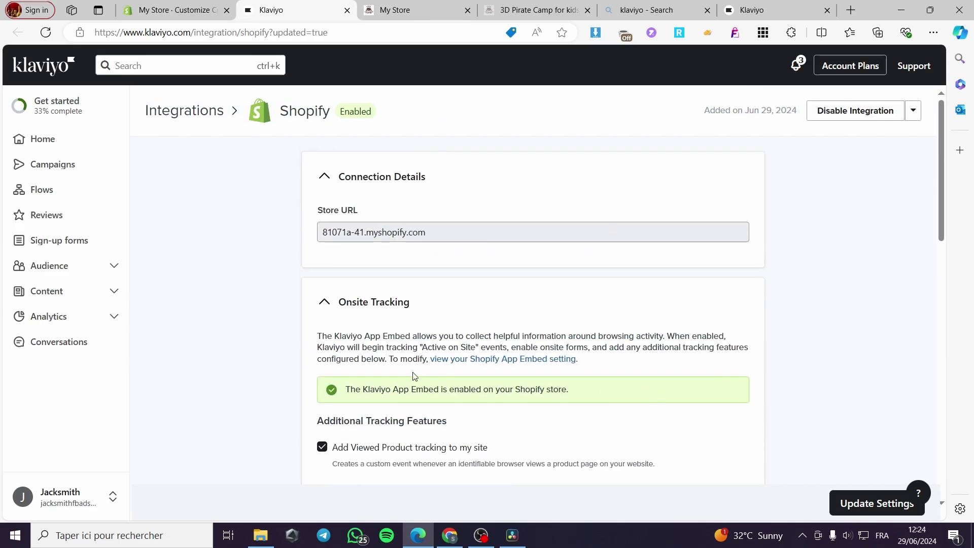
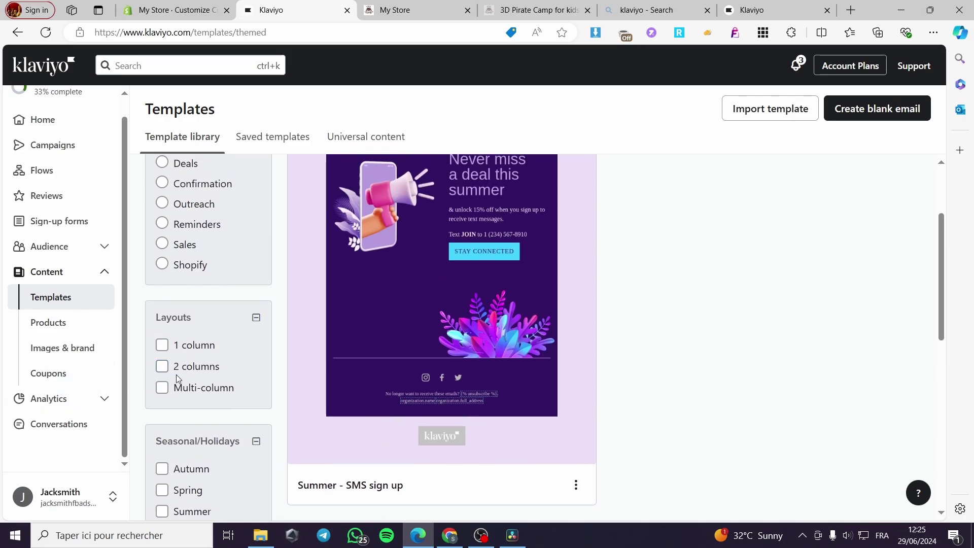
# Create an email template from the Independence Day - Sale design in Klaviyo's template library.
pyautogui.scroll(2, 212, 337)
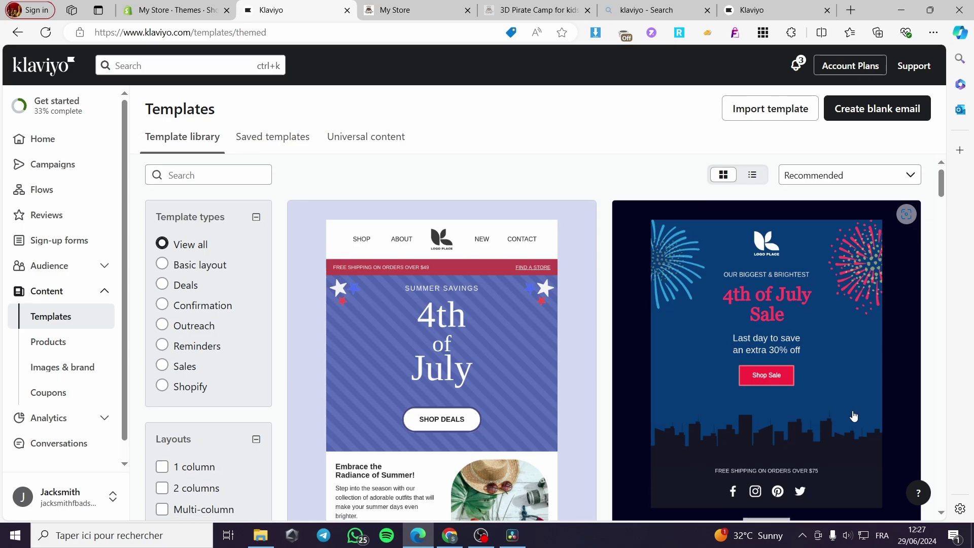
pyautogui.scroll(-1, 853, 416)
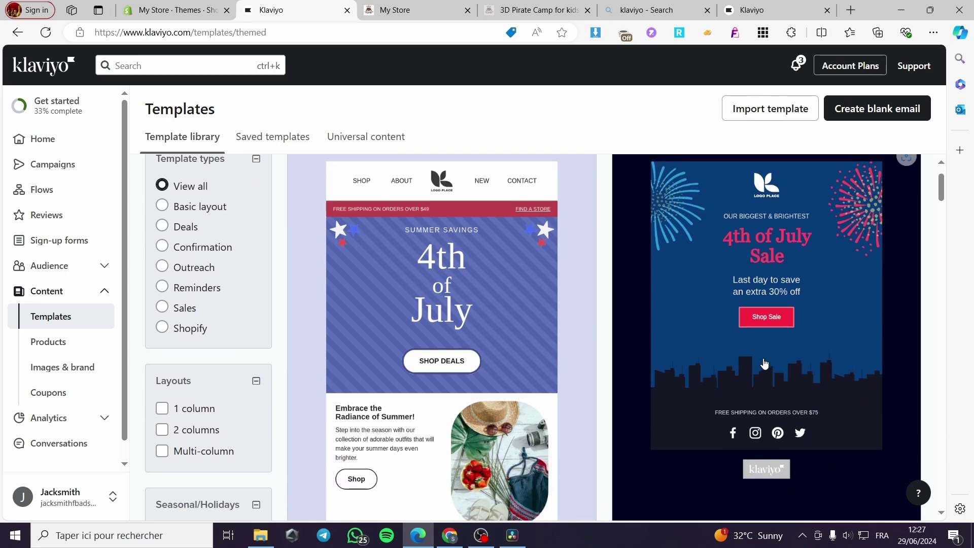
pyautogui.scroll(1, 810, 355)
pyautogui.scroll(1, 769, 335)
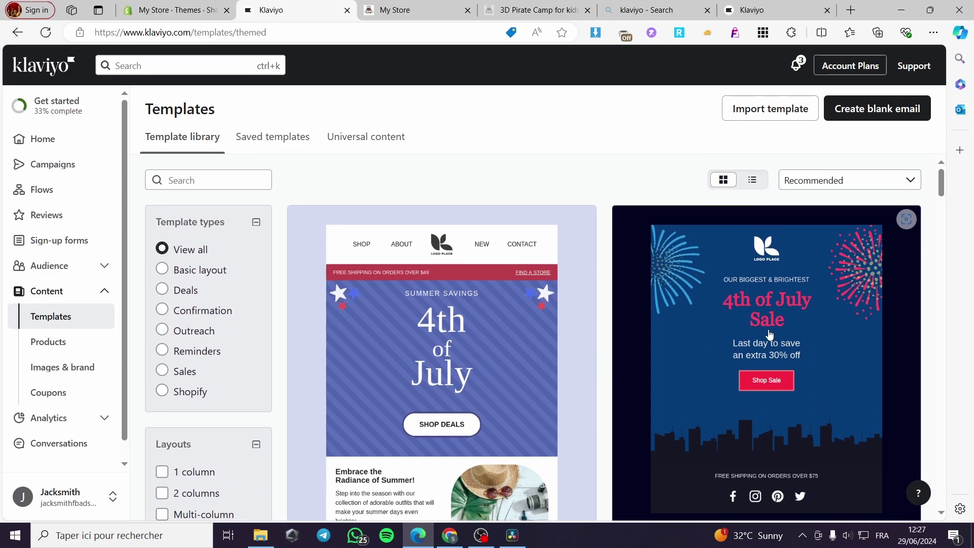
pyautogui.click(769, 335)
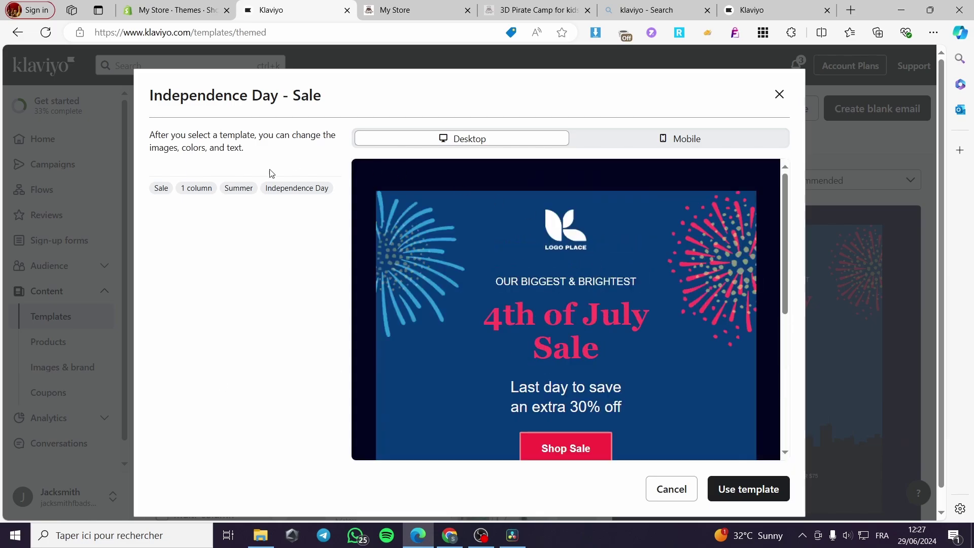
pyautogui.click(757, 489)
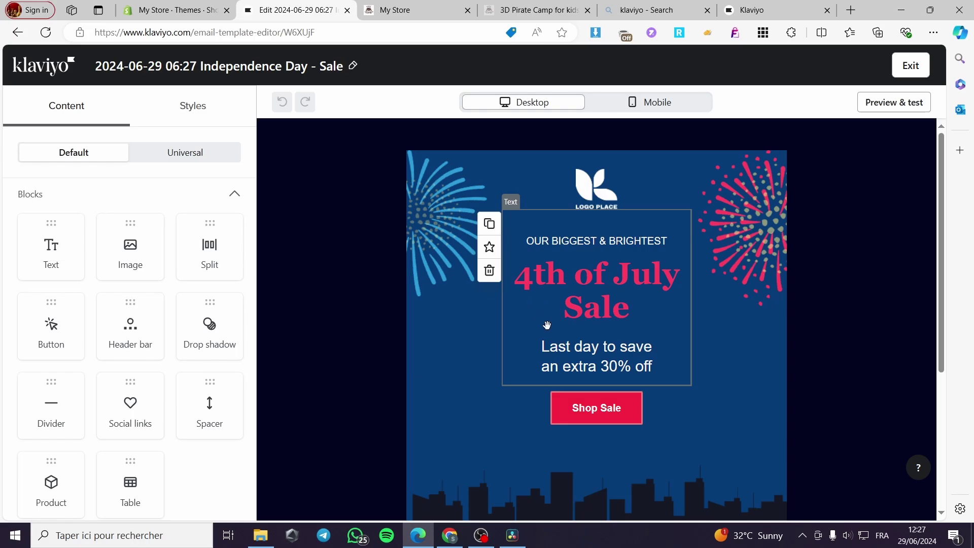
# Change the text of the red button below the 30% off offer to Subscribe.
pyautogui.click(608, 414)
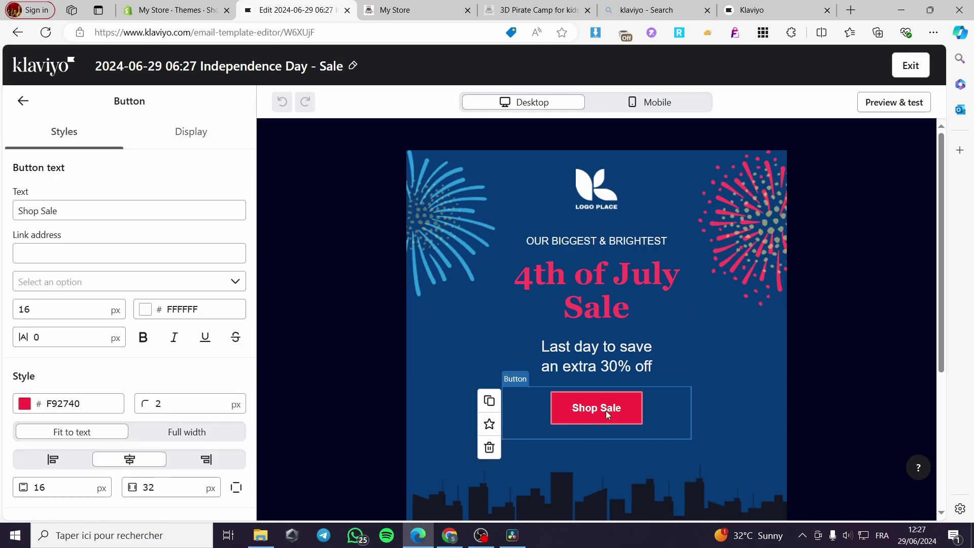
pyautogui.click(72, 209)
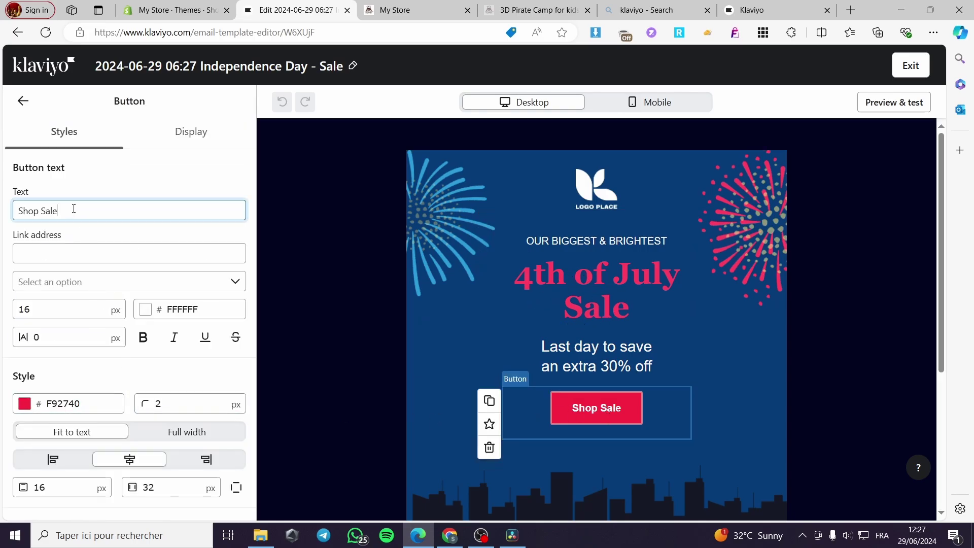
pyautogui.moveTo(72, 209); pyautogui.dragTo(14, 216)
pyautogui.write('S')
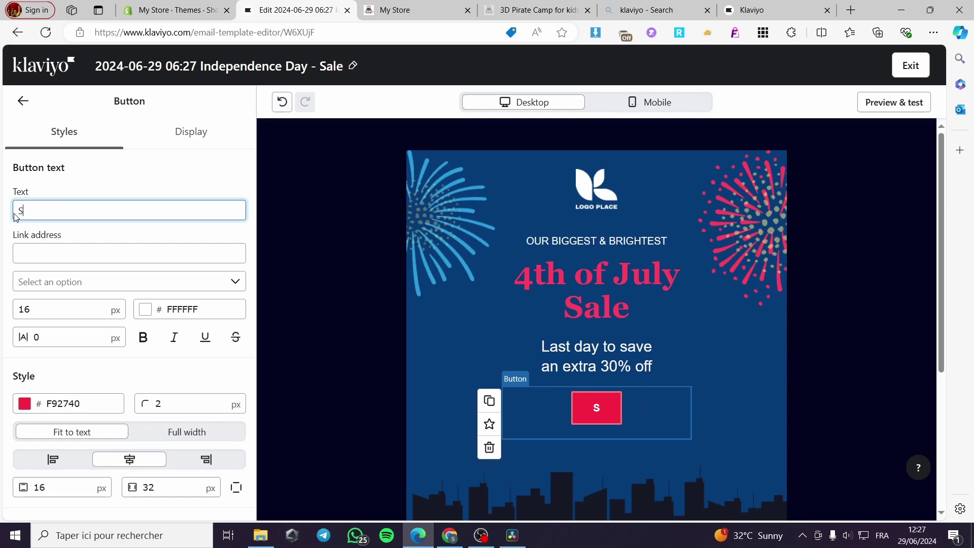
pyautogui.write('ubscribe')
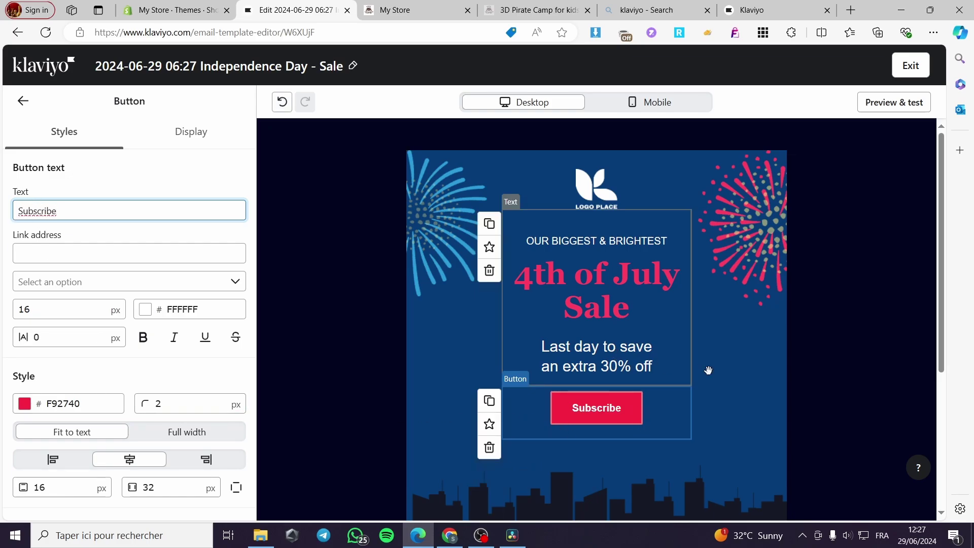
# Move the Subscribe button below the city skyline, directly above the free shipping line, and return to the content blocks.
pyautogui.moveTo(664, 409); pyautogui.dragTo(620, 440)
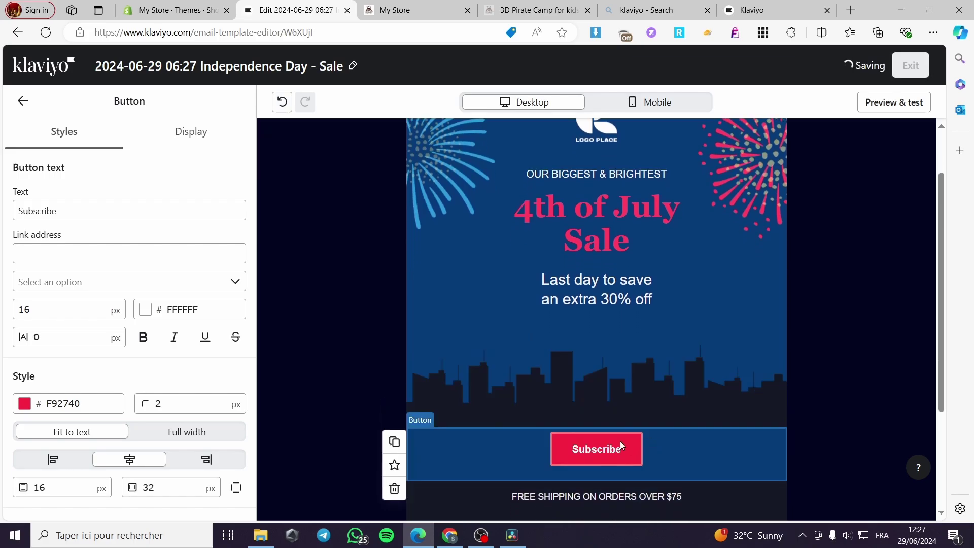
pyautogui.click(23, 101)
pyautogui.scroll(-3, 147, 355)
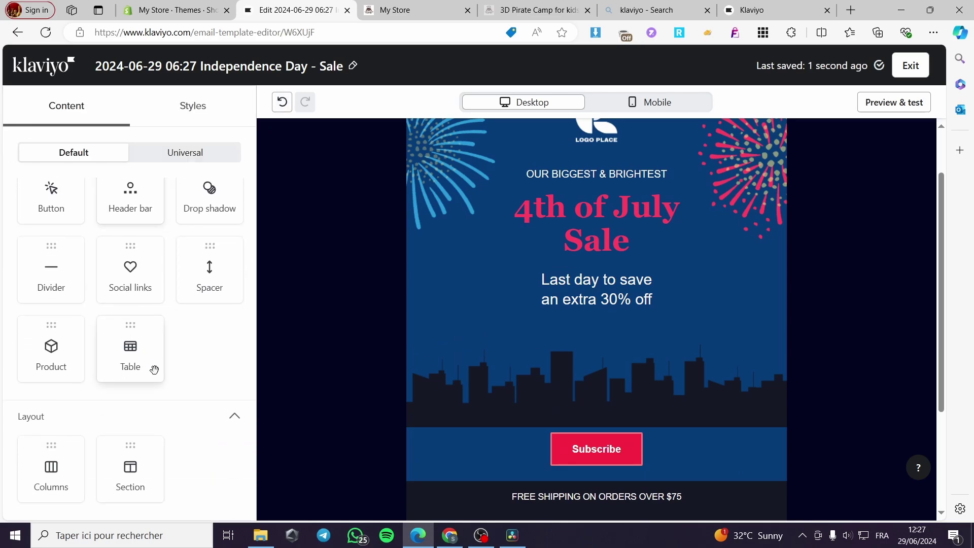
# Add a text block directly above the Subscribe button and replace its placeholder text with "Email here".
pyautogui.scroll(3, 189, 409)
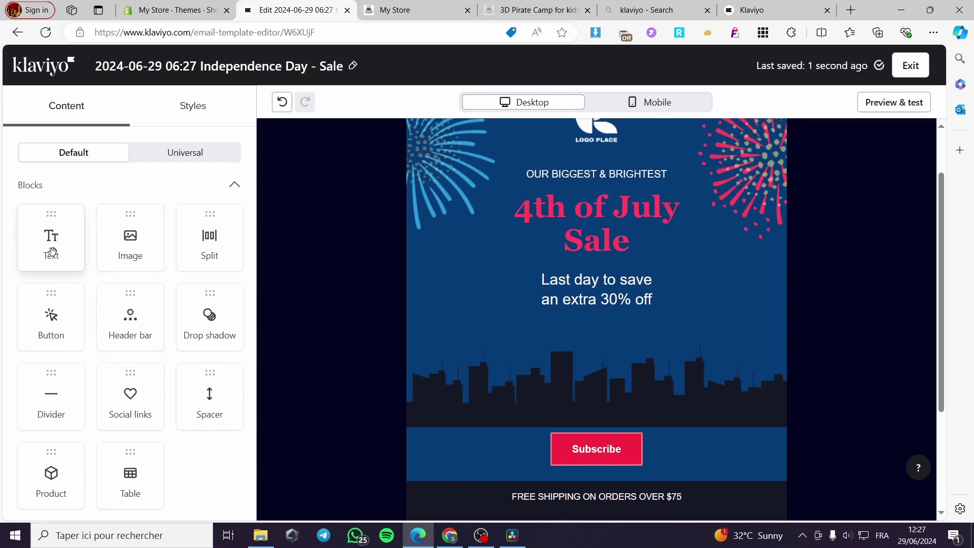
pyautogui.moveTo(52, 251); pyautogui.dragTo(541, 428)
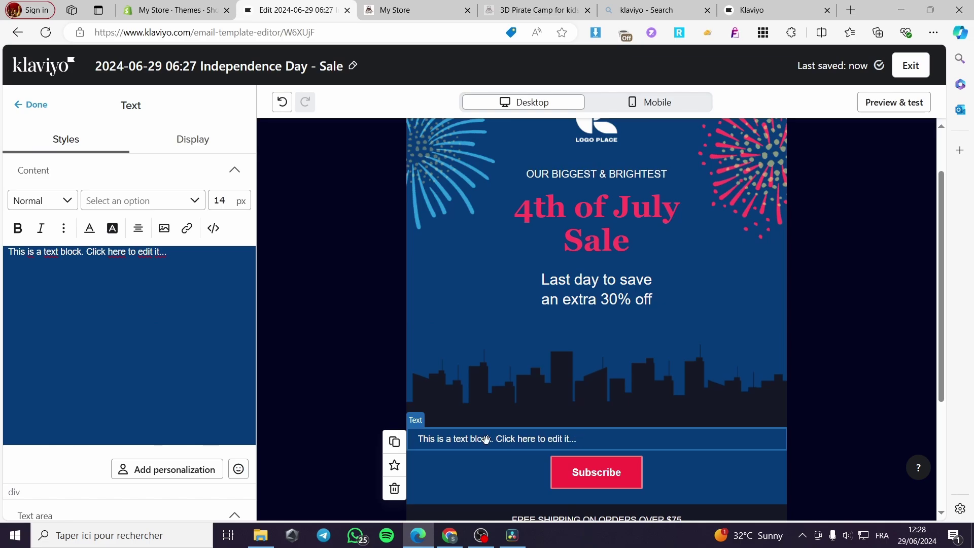
pyautogui.moveTo(171, 256); pyautogui.dragTo(2, 252)
pyautogui.write('Email here')
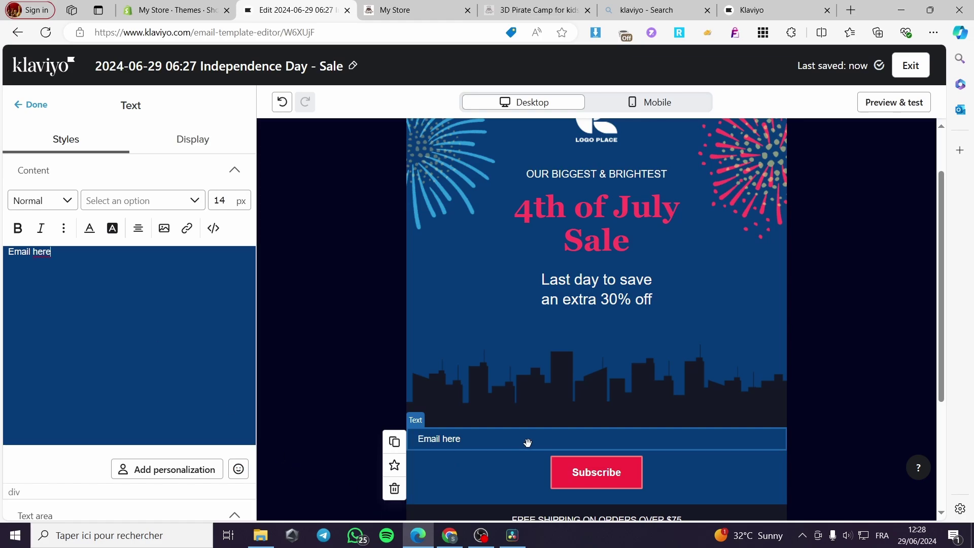
# Center the "Email here" text and return to the content blocks.
pyautogui.click(138, 231)
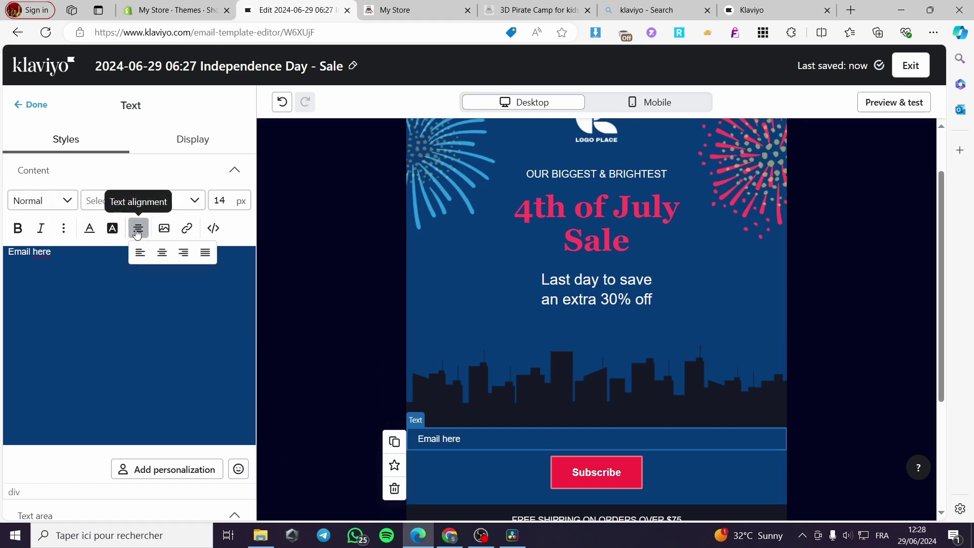
pyautogui.click(162, 253)
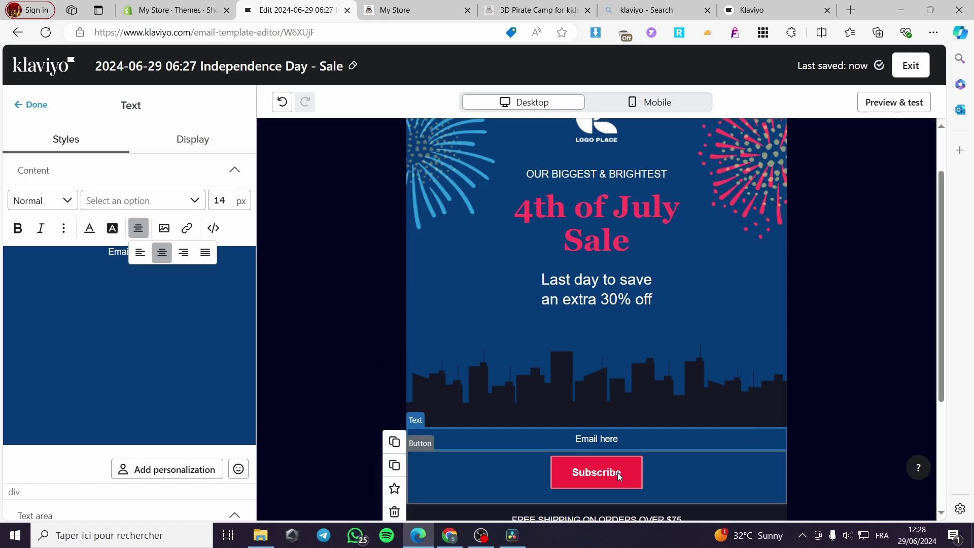
pyautogui.click(776, 389)
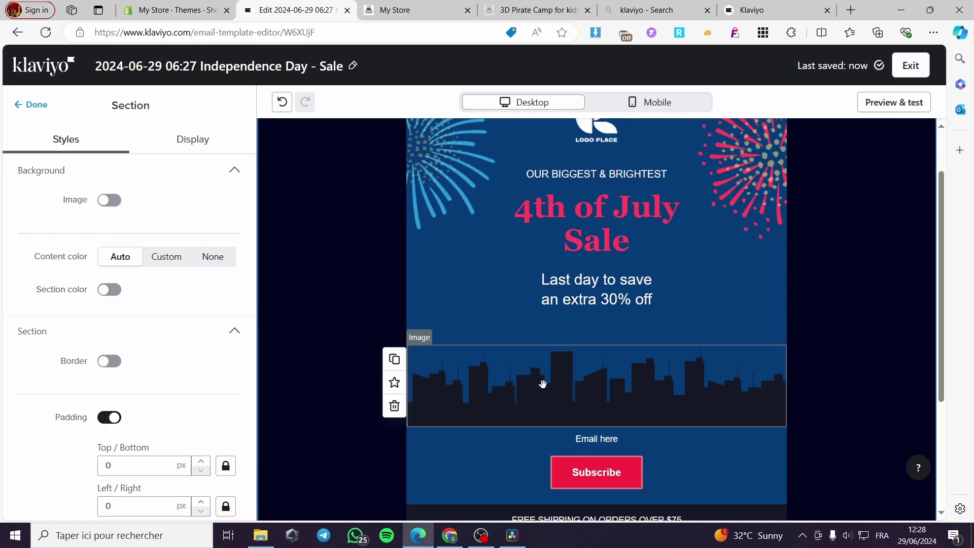
pyautogui.click(34, 106)
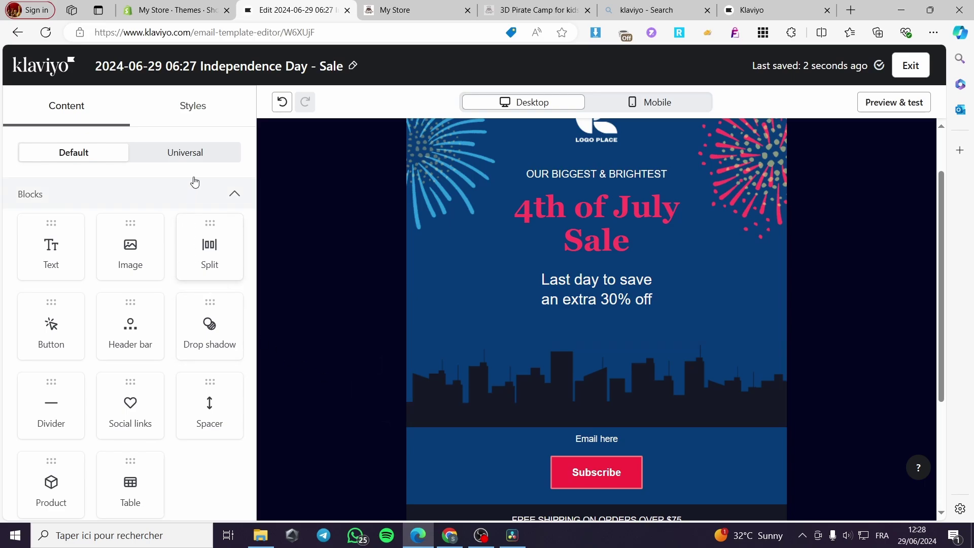
# Check the universal content and the Subscribe button's link address setting, and exit the template editor.
pyautogui.click(198, 160)
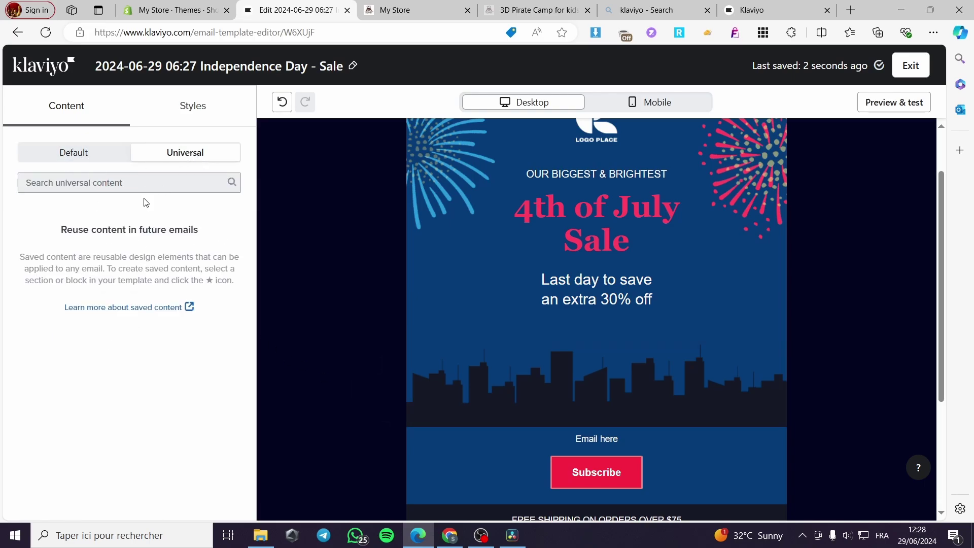
pyautogui.click(73, 152)
pyautogui.scroll(-3, 654, 416)
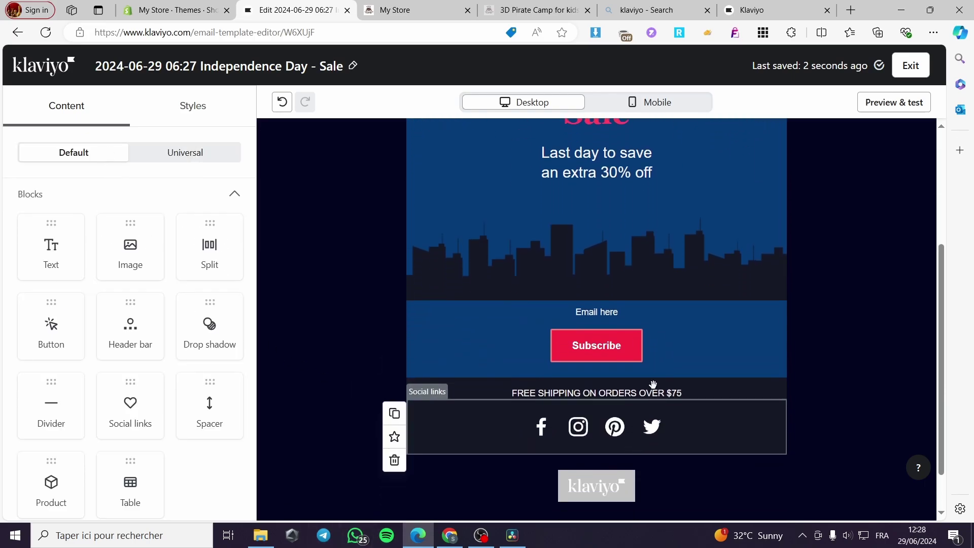
pyautogui.click(625, 351)
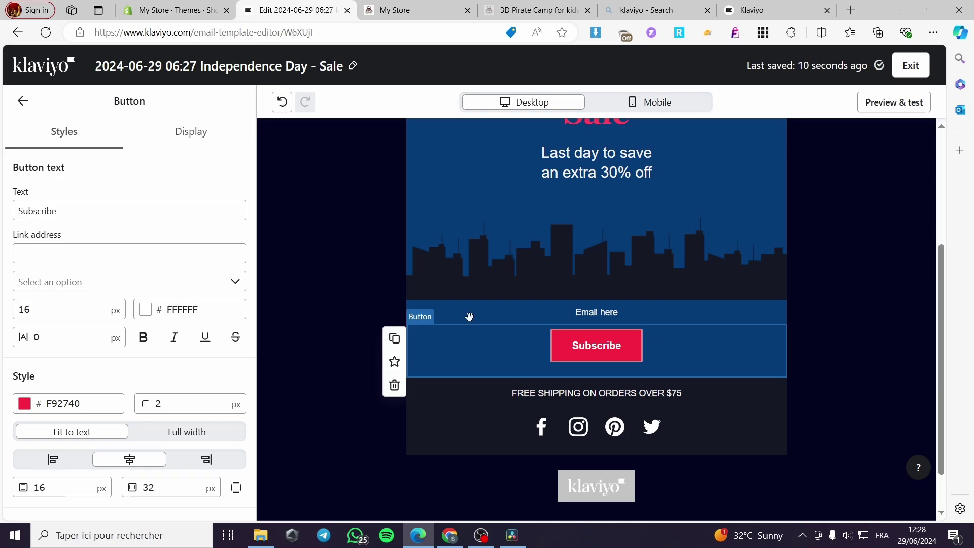
pyautogui.click(41, 254)
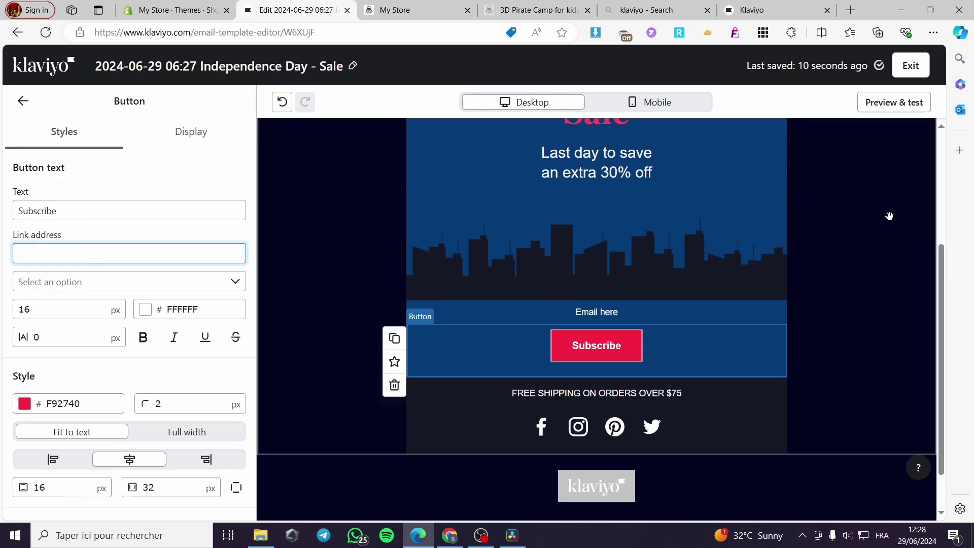
pyautogui.click(921, 66)
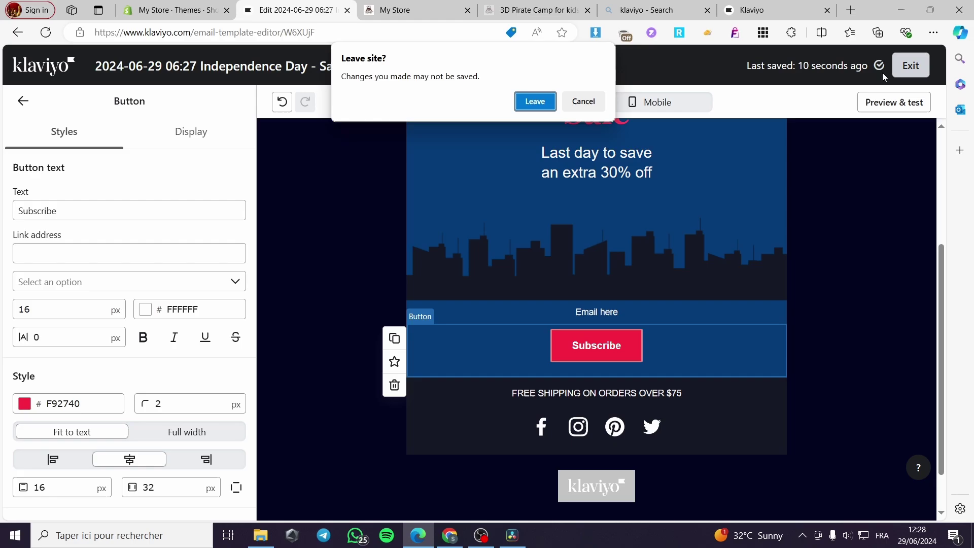
pyautogui.click(553, 105)
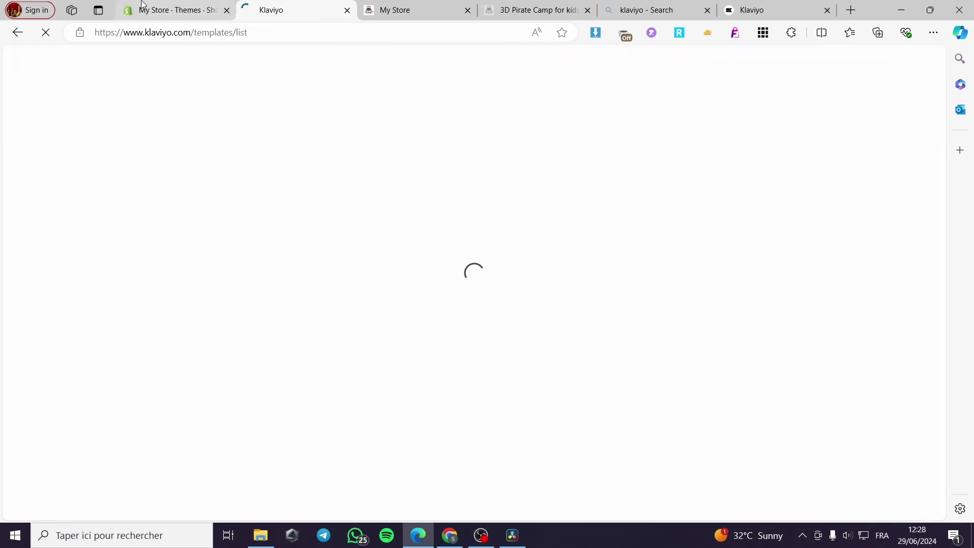
# Switch to the Shopify admin, enable the Klaviyo app embed in the live Craft theme, and save the theme.
pyautogui.click(156, 9)
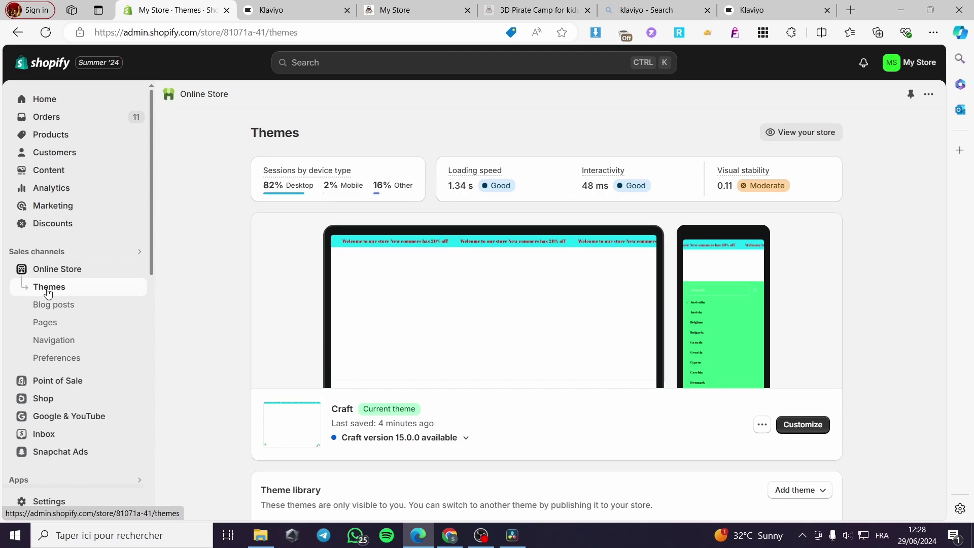
pyautogui.click(802, 425)
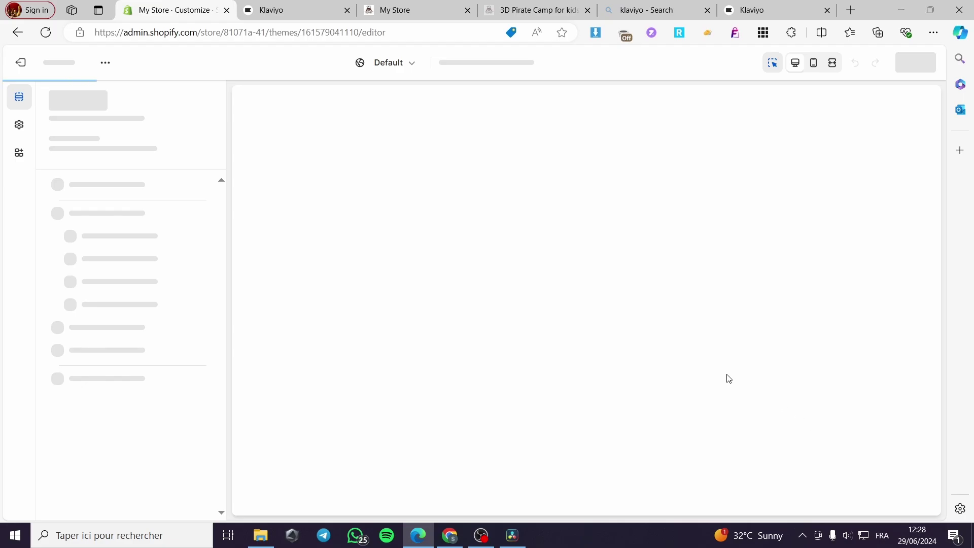
pyautogui.click(14, 161)
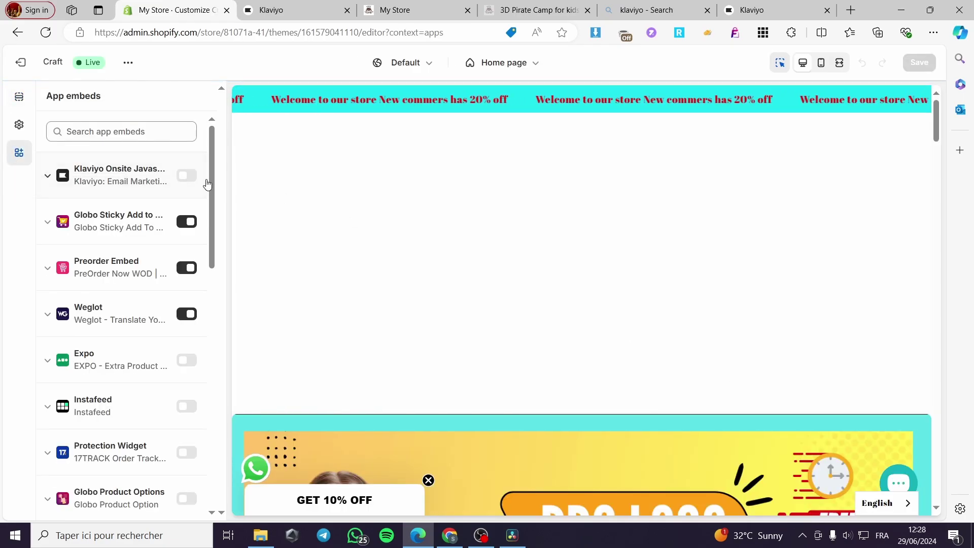
pyautogui.click(186, 177)
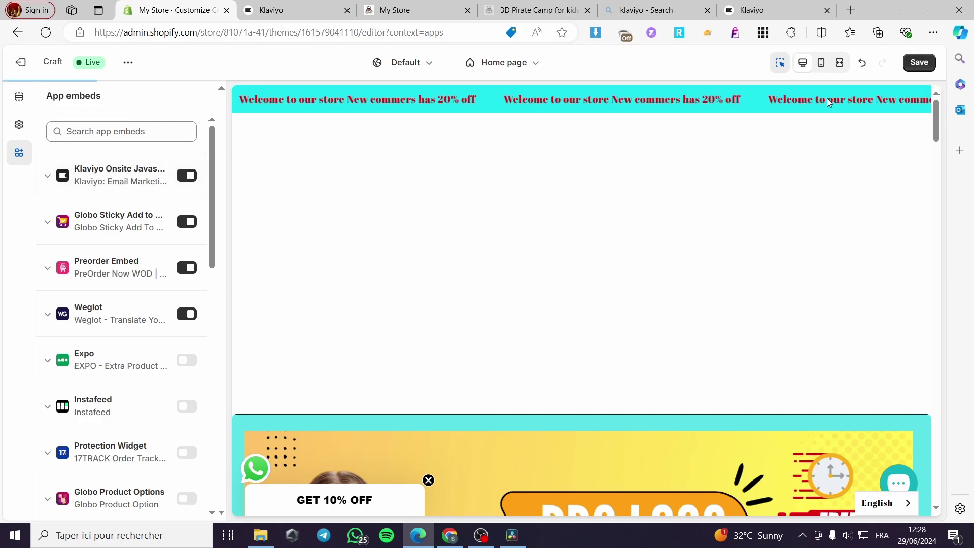
pyautogui.click(919, 62)
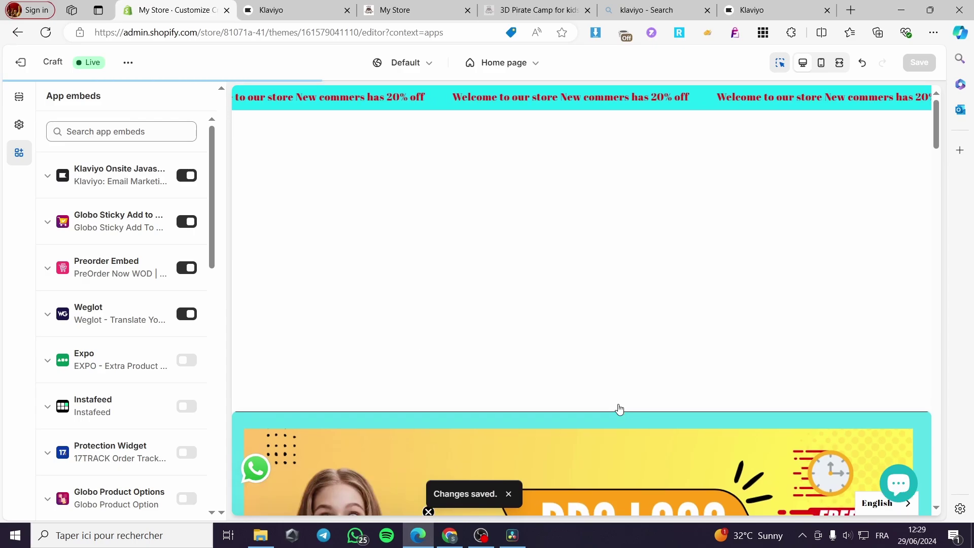
# Open the GET 10% OFF sign-up form in the home page preview and examine its phone number field.
pyautogui.scroll(-5, 609, 396)
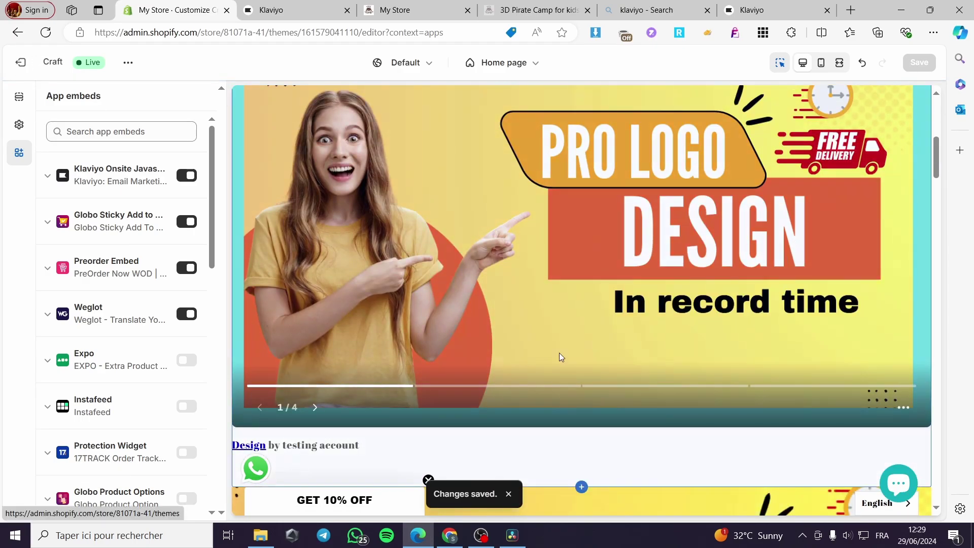
pyautogui.scroll(-3, 583, 357)
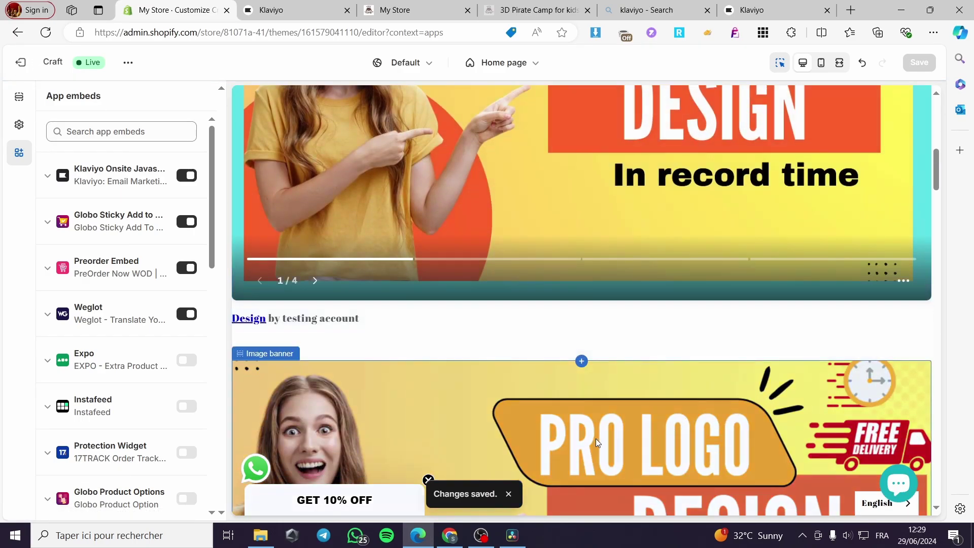
pyautogui.click(369, 504)
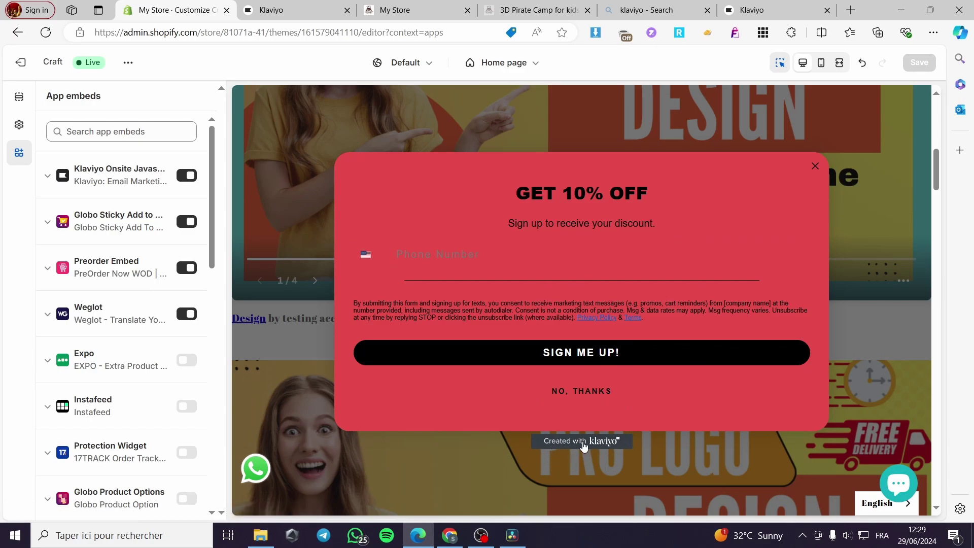
pyautogui.click(455, 254)
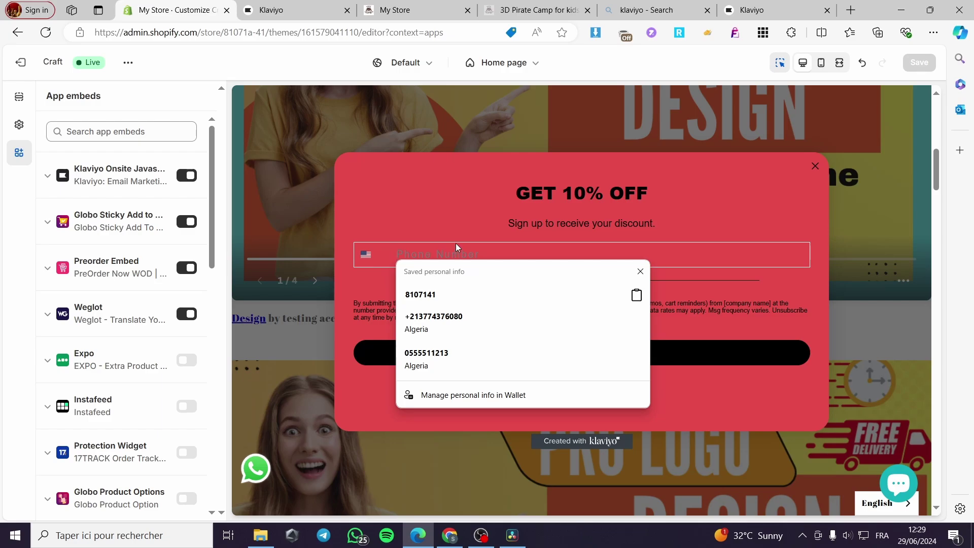
pyautogui.click(456, 217)
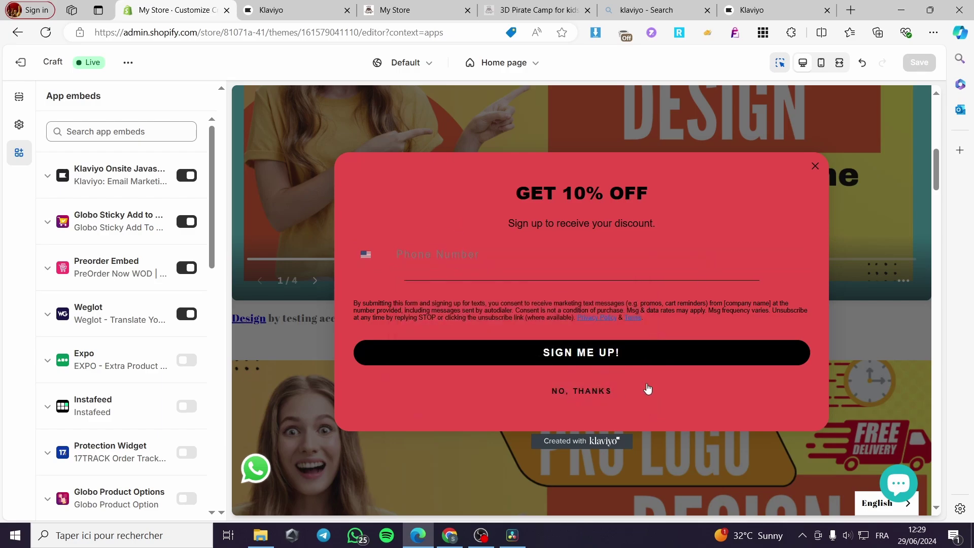
# Switch back to Klaviyo and look through the product items in its catalog.
pyautogui.click(299, 5)
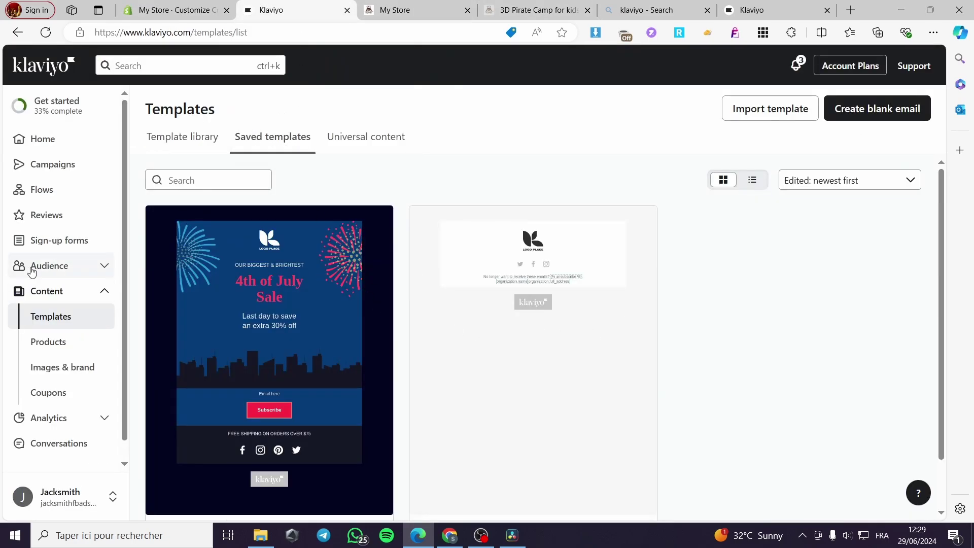
pyautogui.click(47, 265)
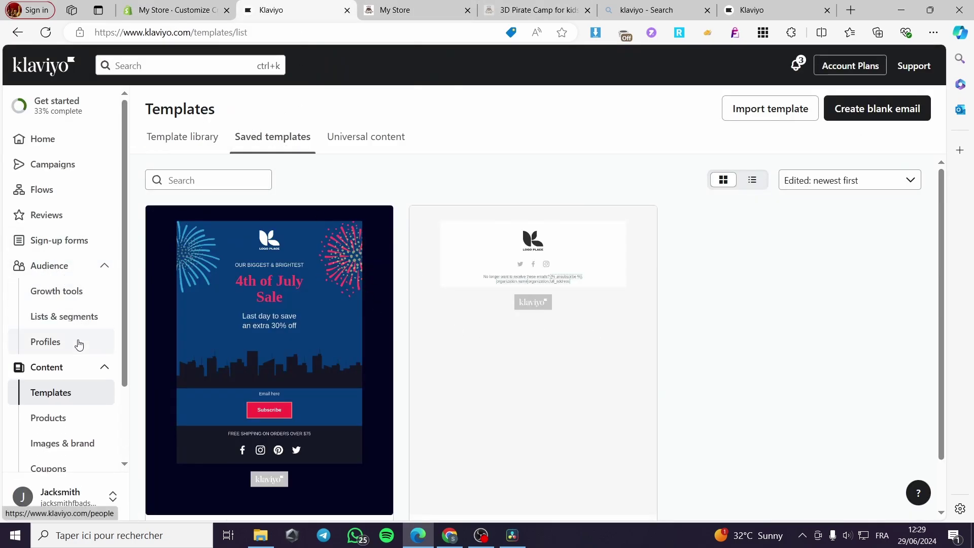
pyautogui.scroll(-2, 76, 355)
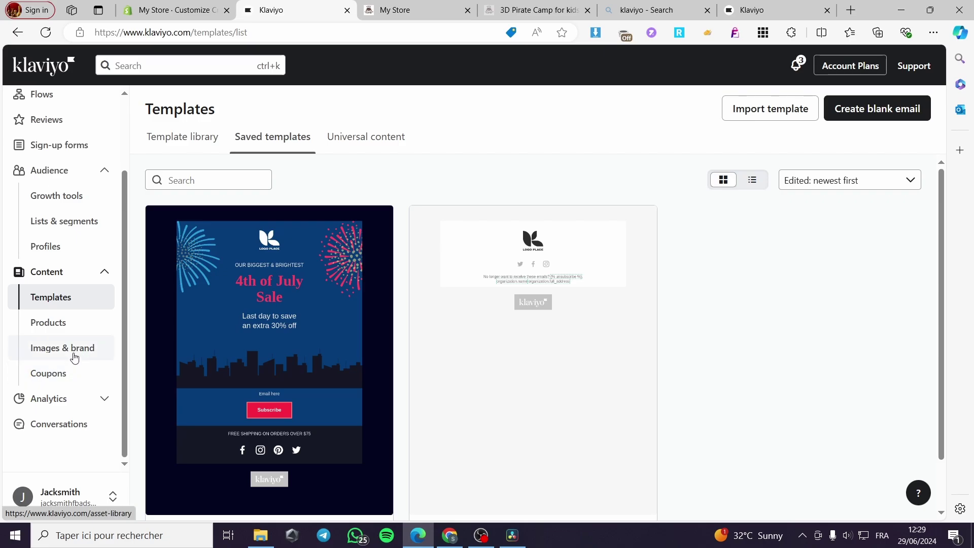
pyautogui.click(74, 358)
pyautogui.click(60, 326)
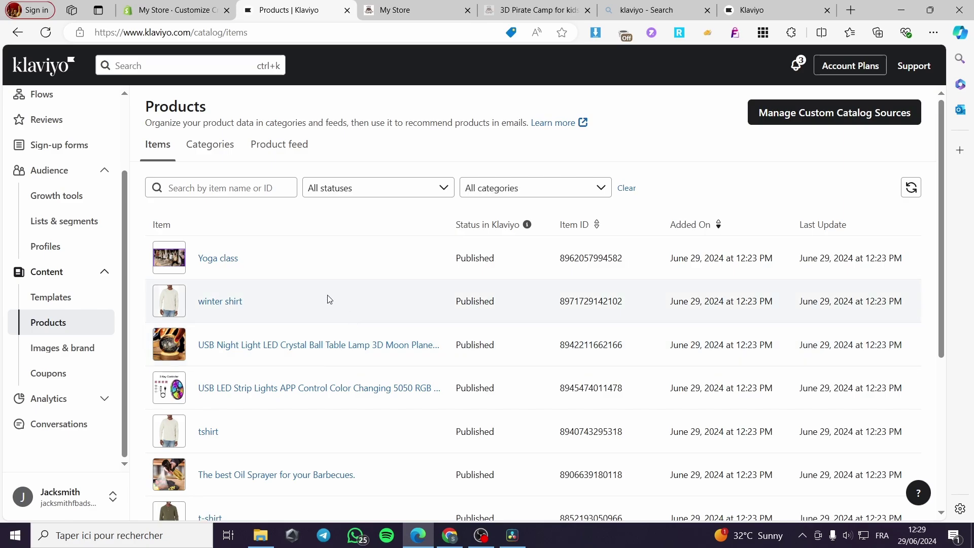
pyautogui.scroll(-5, 413, 320)
pyautogui.scroll(5, 322, 355)
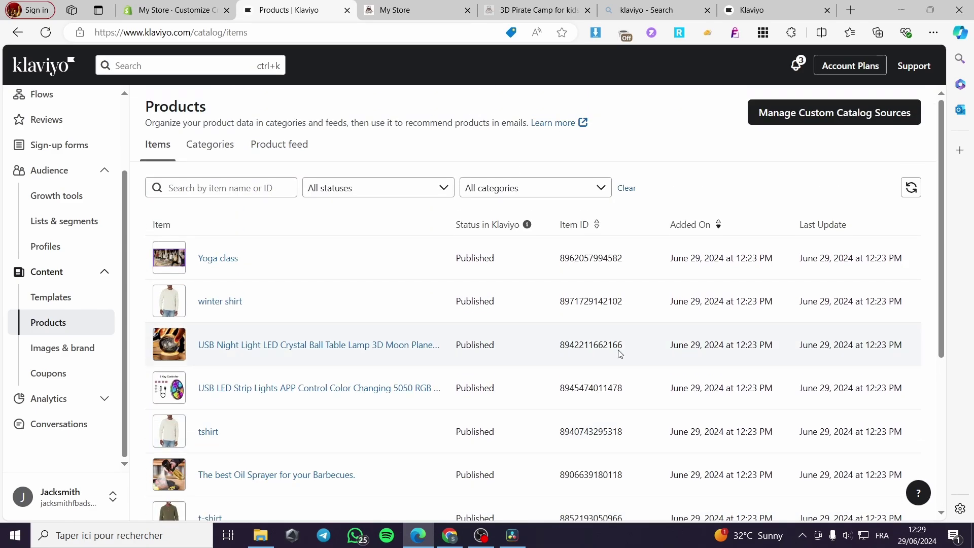
# Open the Yoga class product in the catalog and review its details, categories and variants sections.
pyautogui.click(229, 261)
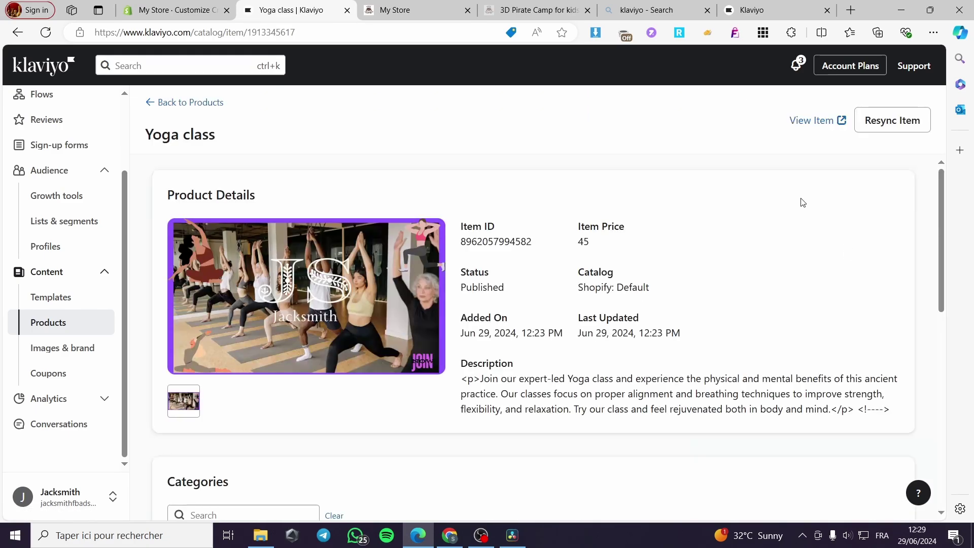
pyautogui.scroll(-7, 622, 337)
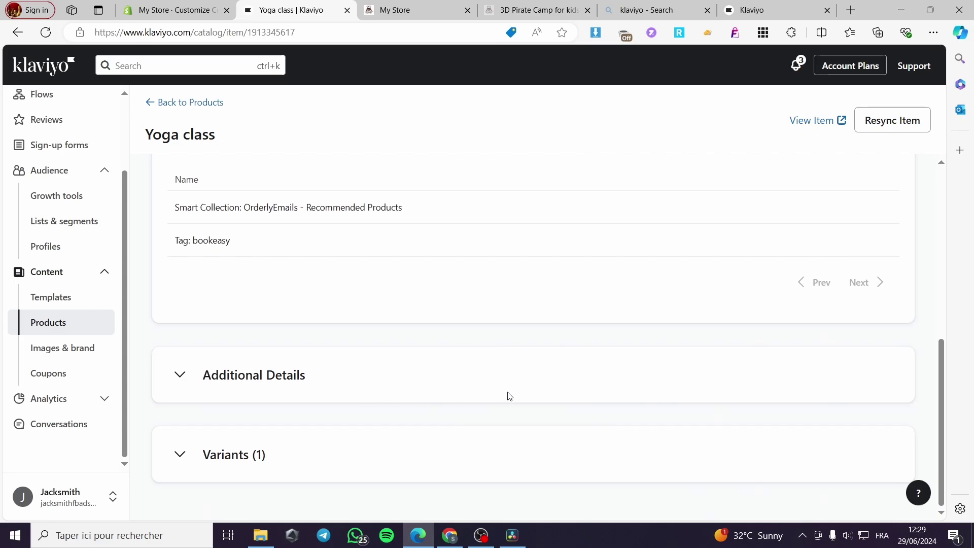
pyautogui.scroll(7, 200, 398)
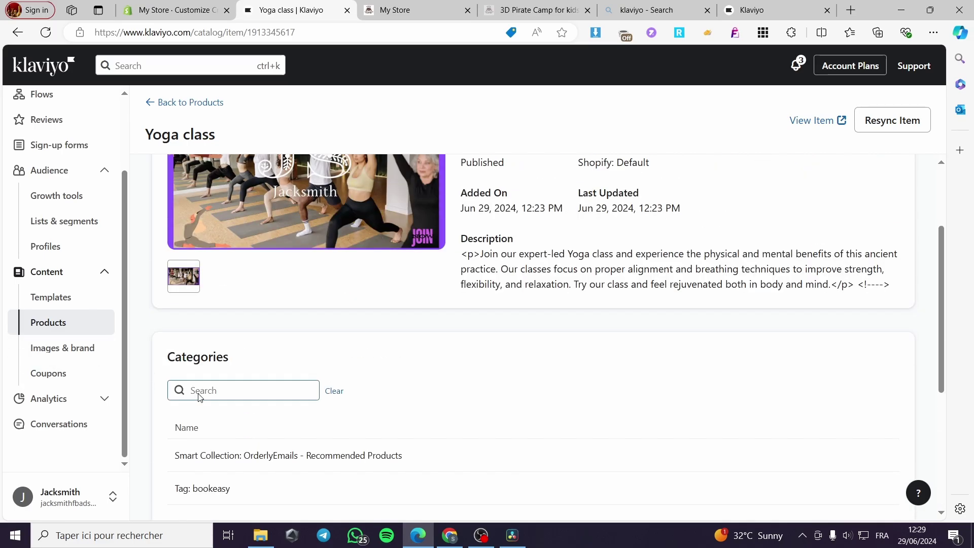